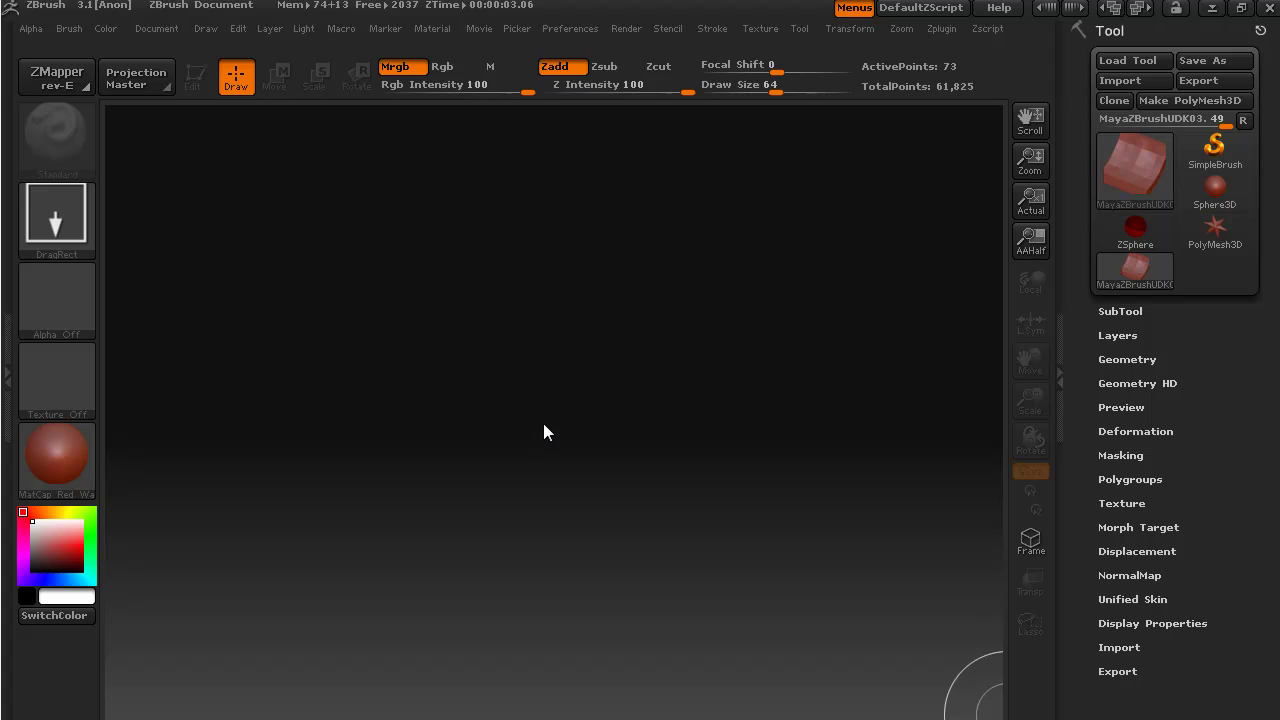
- Place the MayaZBrushUDK03 curved panel on the canvas and switch on Edit mode
drag(539, 423, 535, 713)
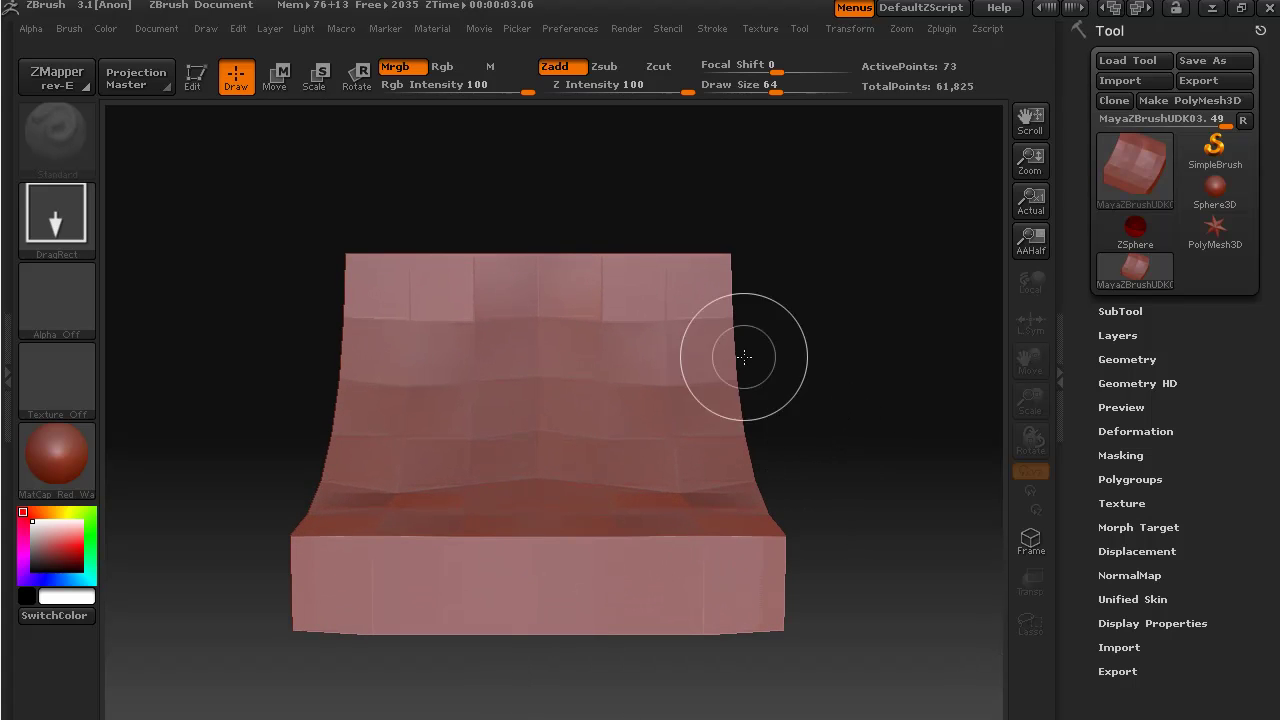
click(195, 84)
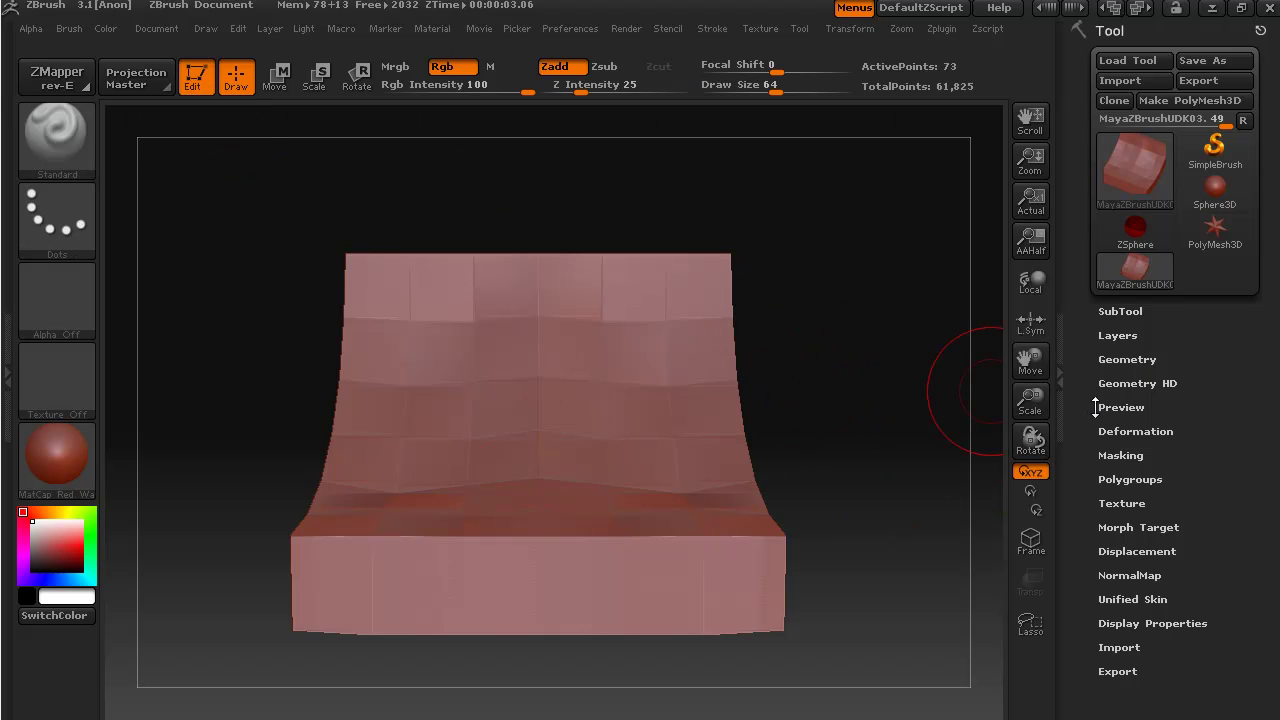
- Raise the panel to subdivision level 6 to reveal its sculpted folds
click(1125, 360)
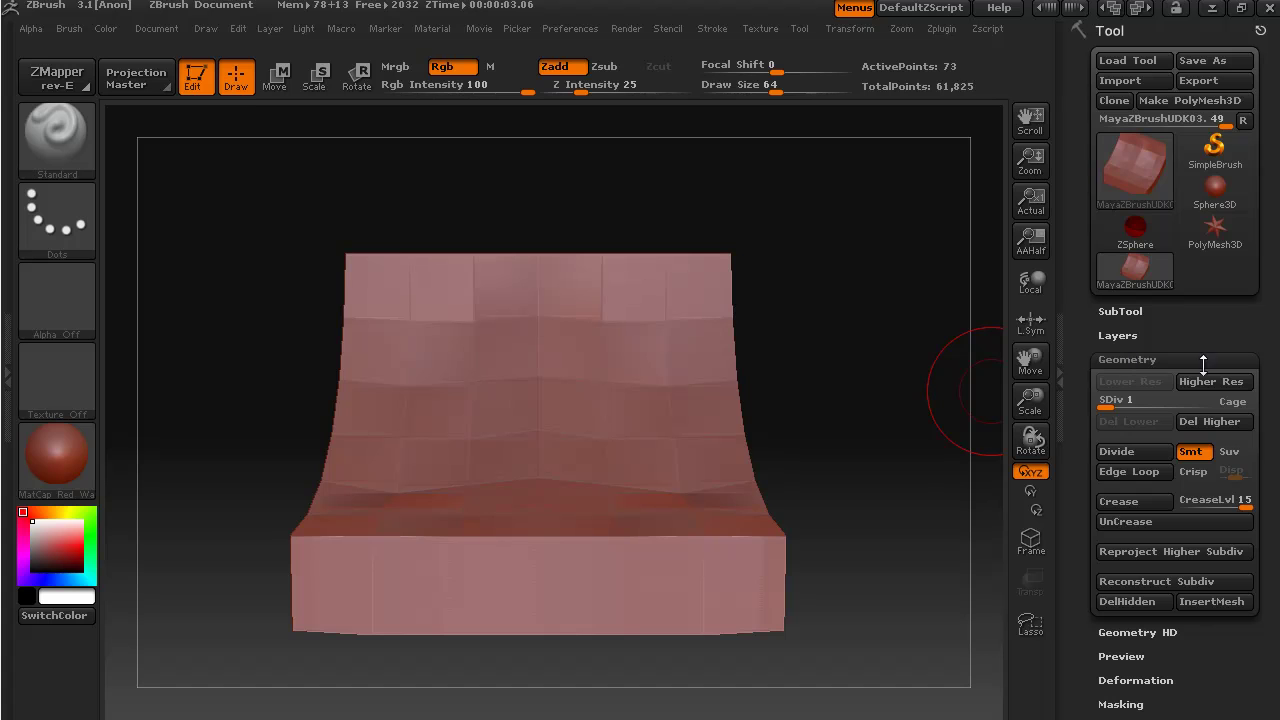
drag(1107, 403, 1205, 403)
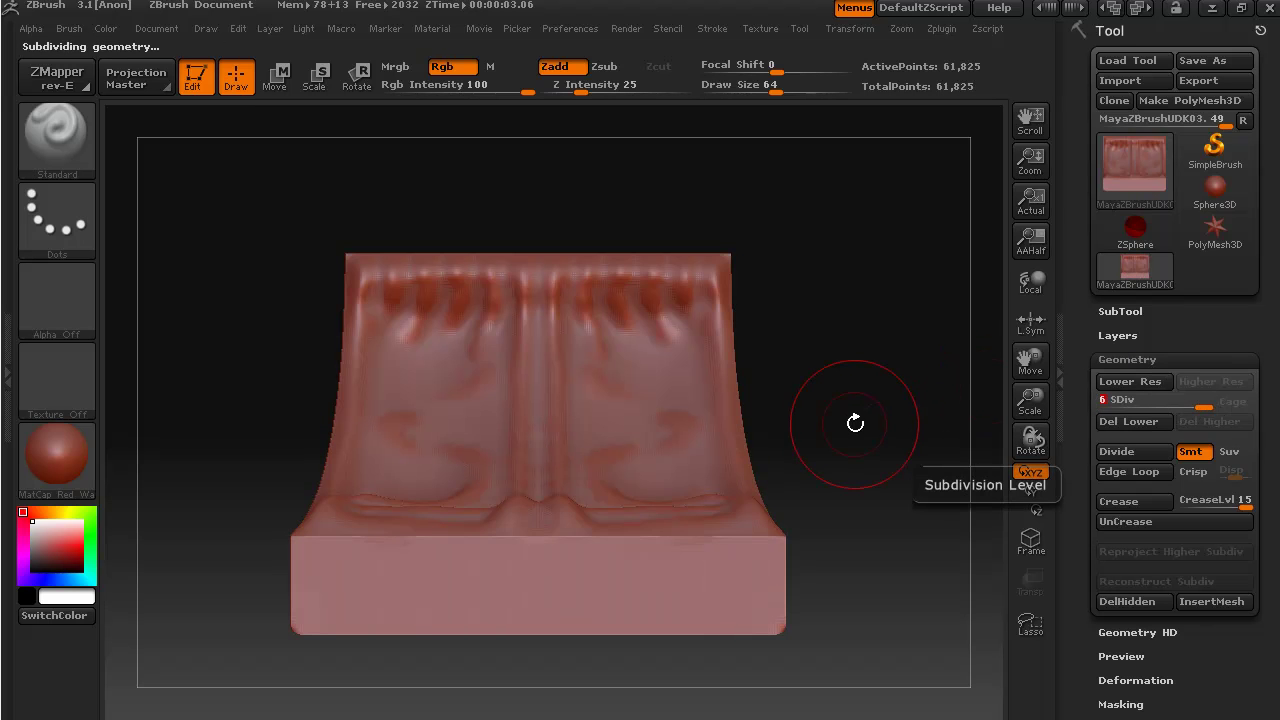
mouse_move(857, 423)
mouse_down()
mouse_move(886, 423)
mouse_move(845, 437)
mouse_move(831, 463)
mouse_move(863, 481)
mouse_up()
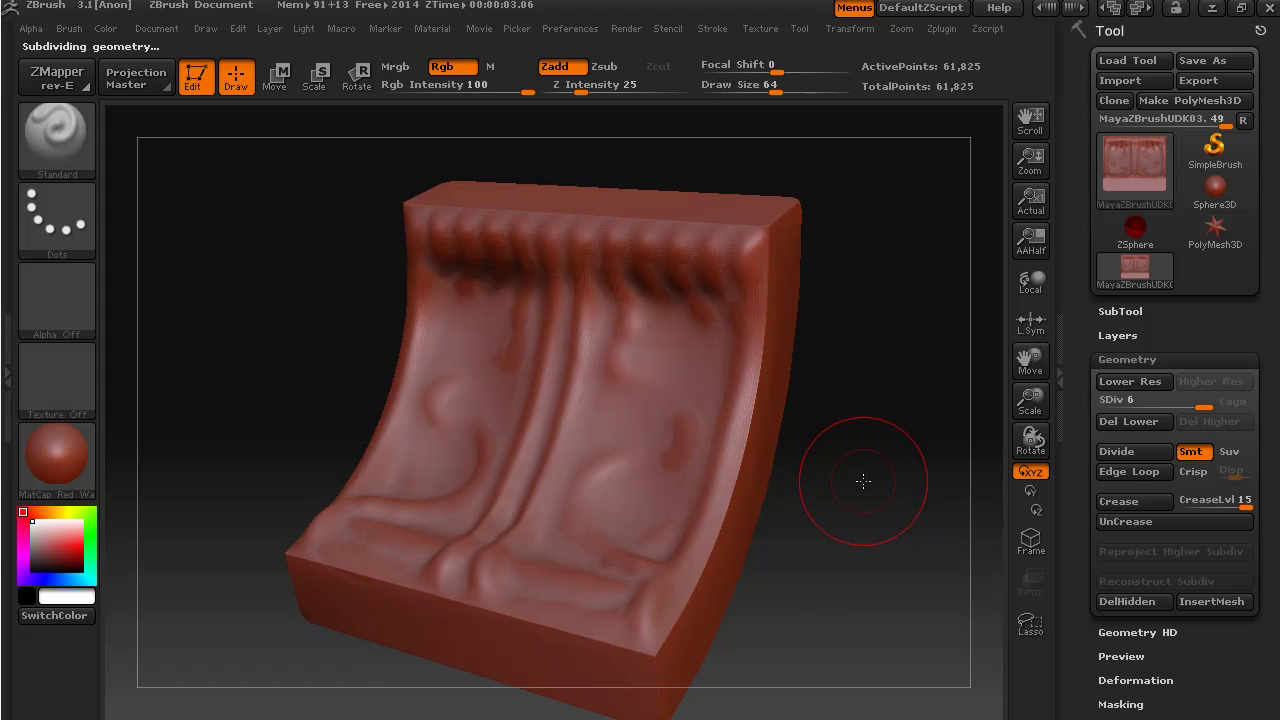
- Render the panel in the plain grey BasicMaterial instead of red wax
click(68, 471)
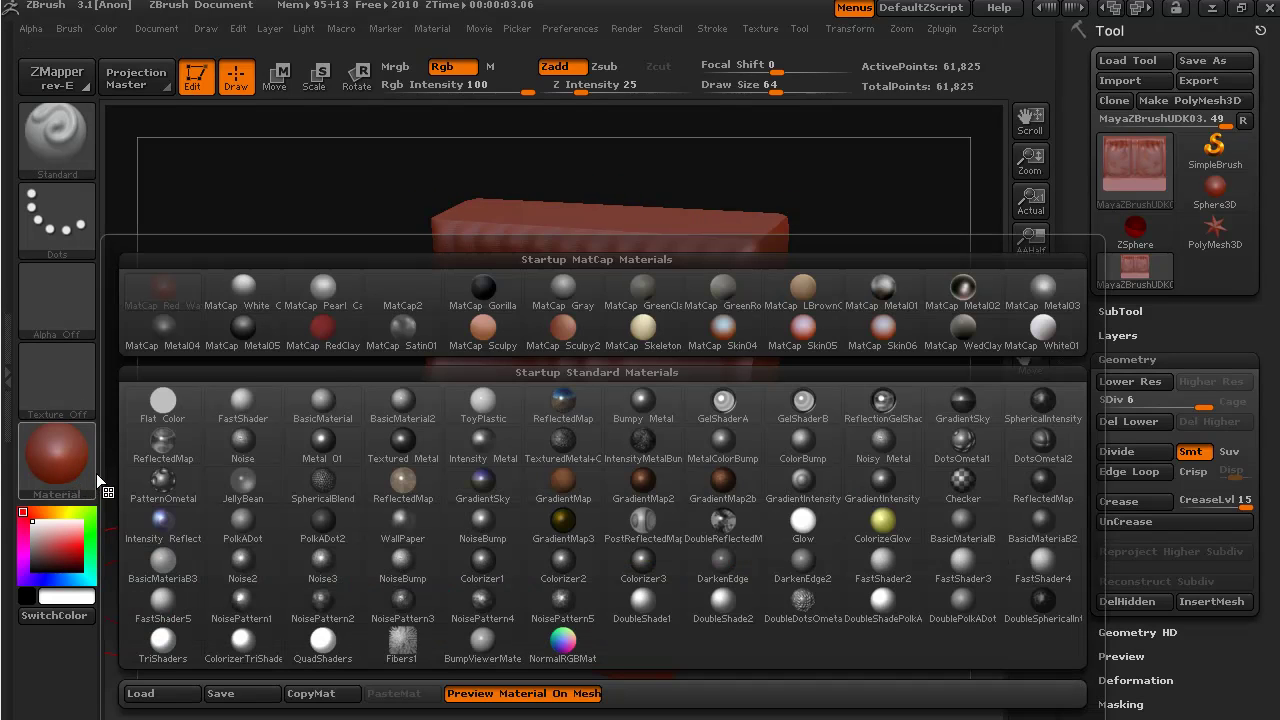
click(325, 404)
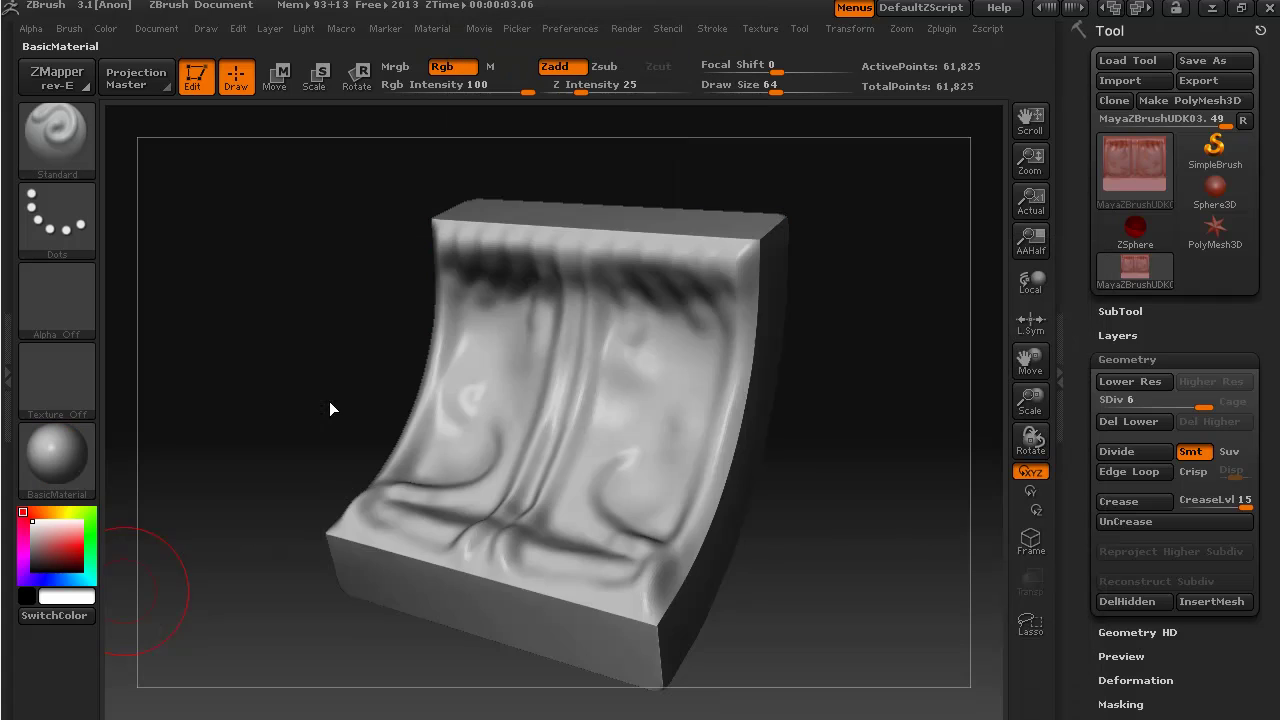
drag(864, 581, 948, 503)
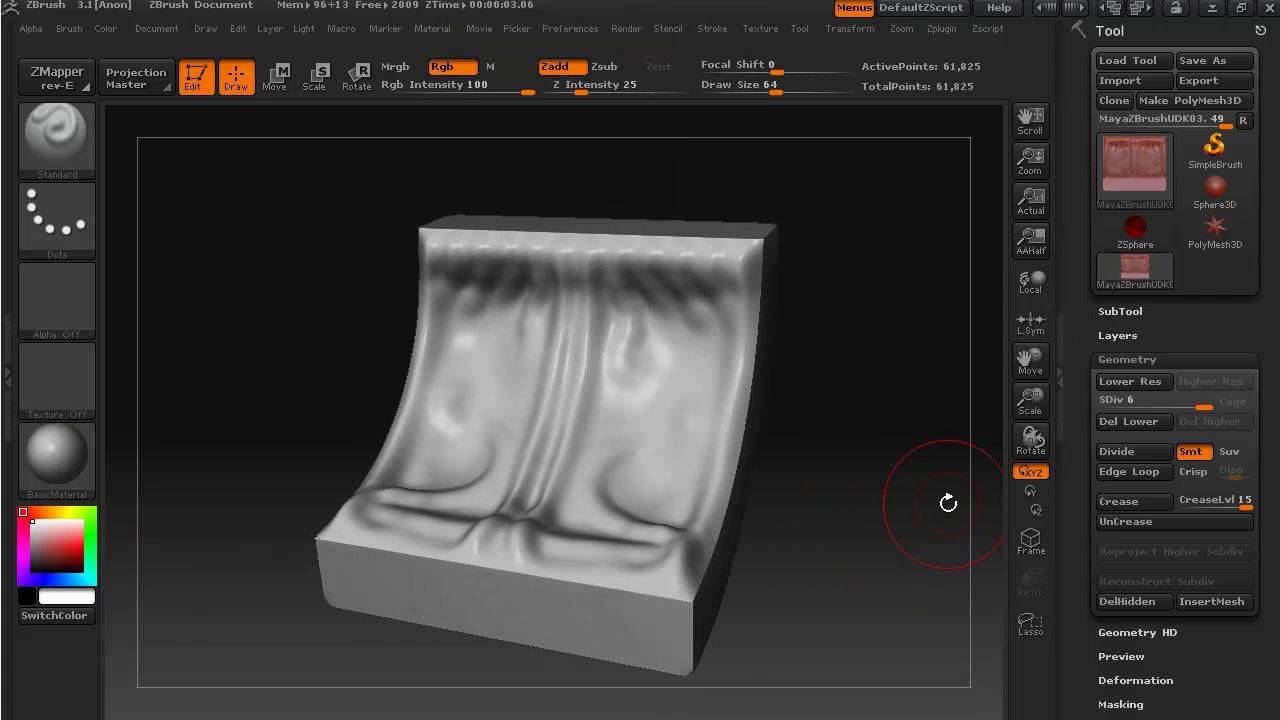
- Toggle the Blending Detail 6 layer off and back on to check its sculpting
click(1120, 335)
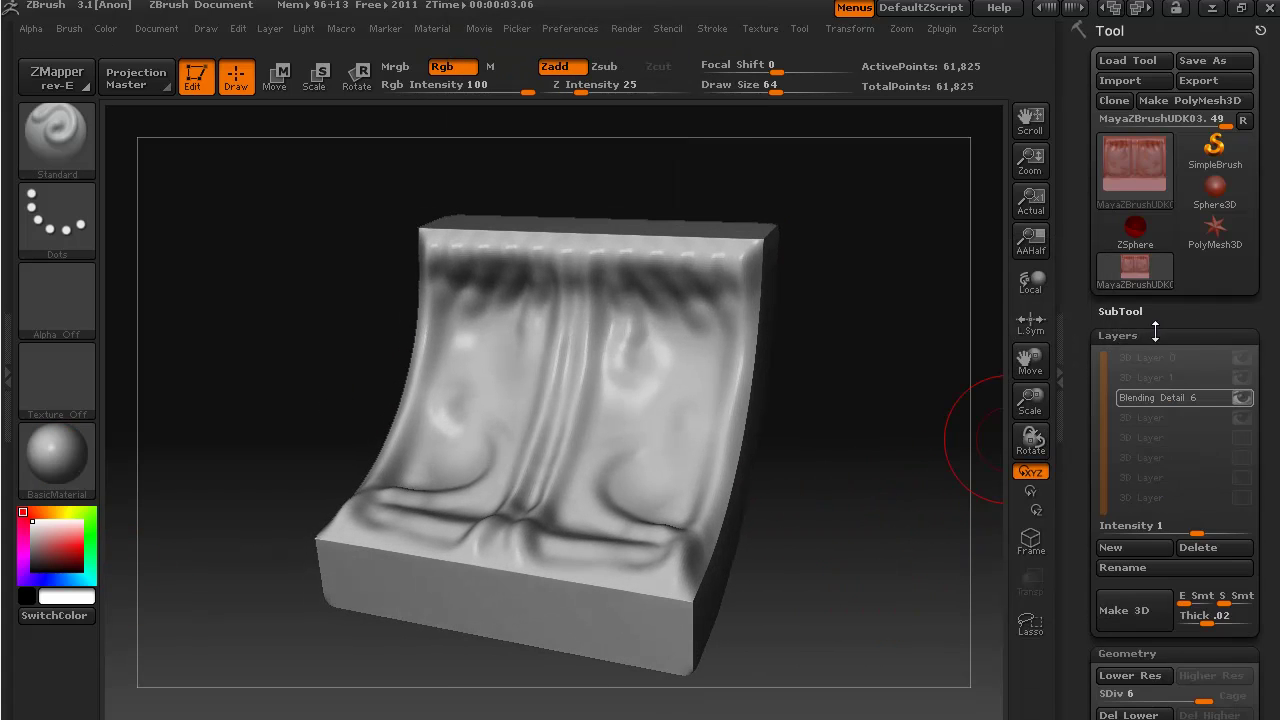
click(1242, 398)
click(1242, 398)
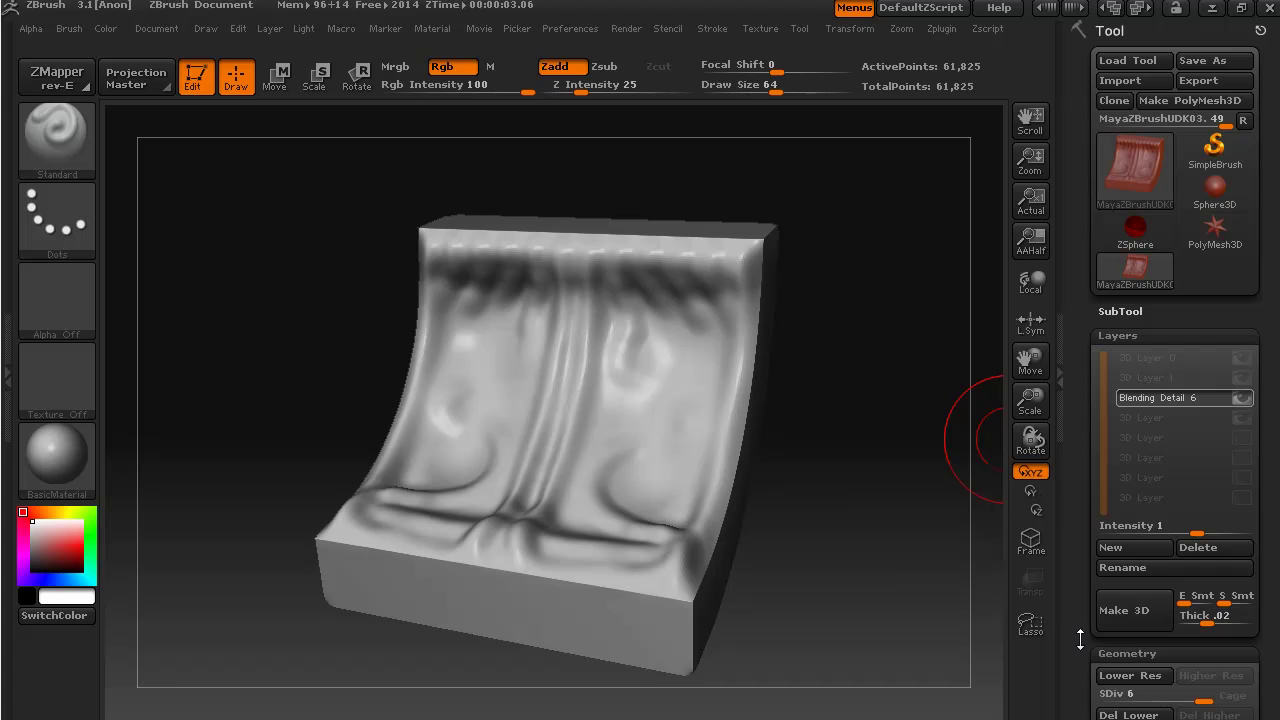
- Divide the panel twice to reach subdivision level 8 with 984,577 points
drag(1079, 634, 1090, 530)
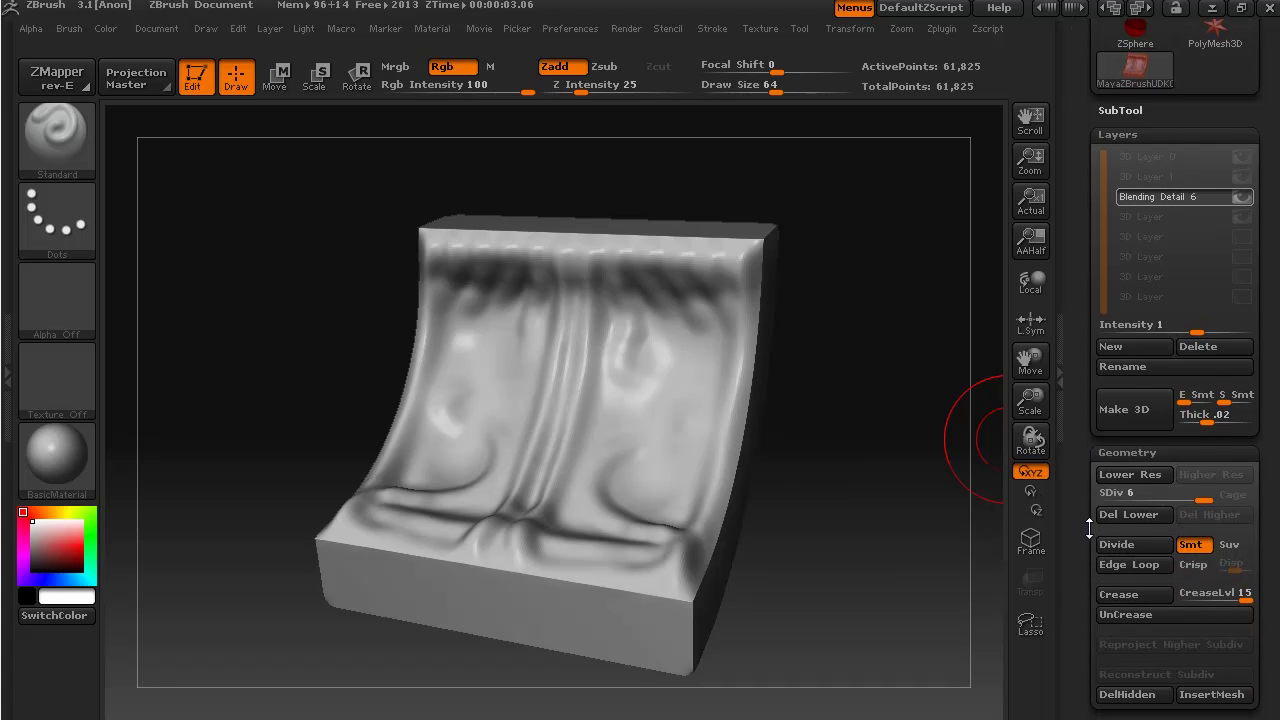
click(1147, 544)
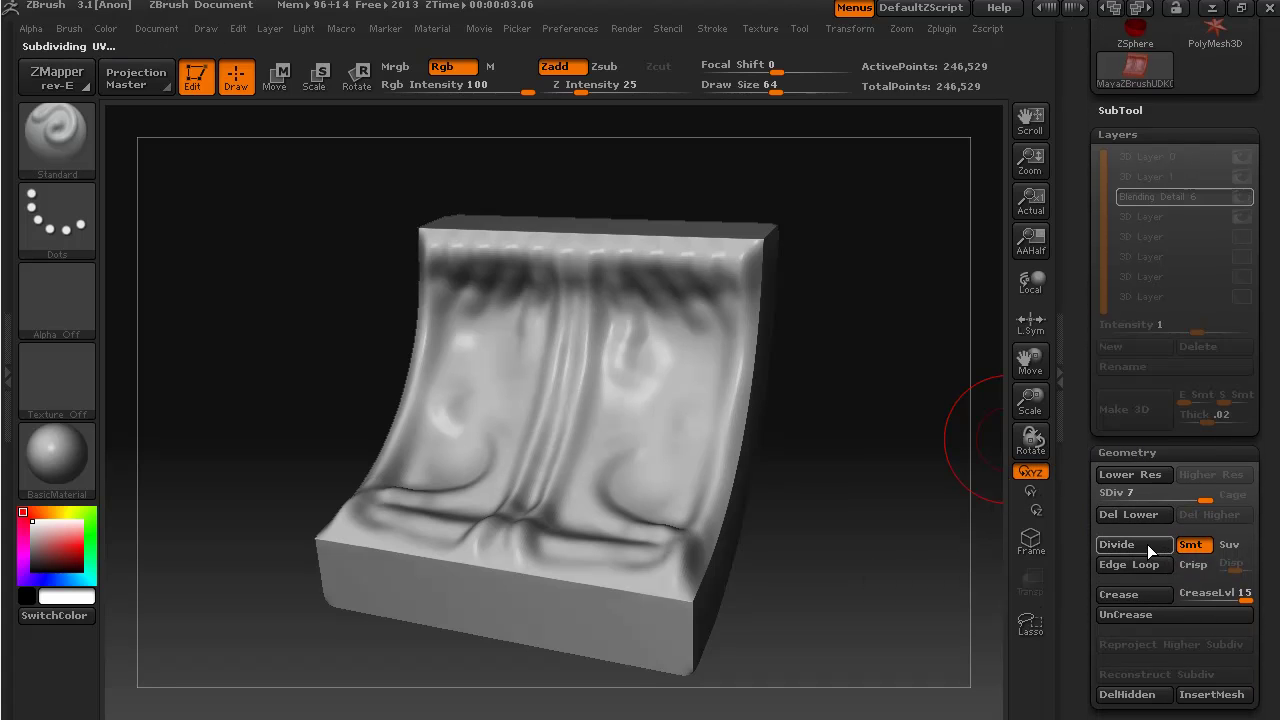
click(1150, 546)
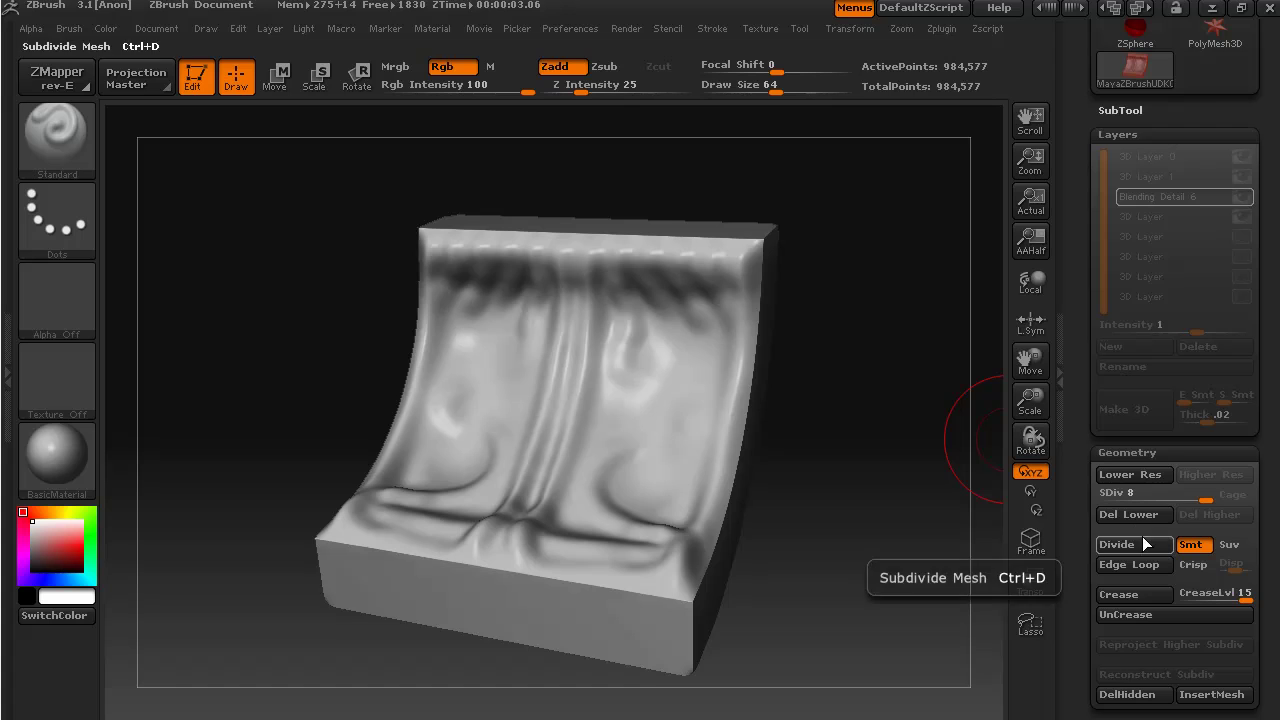
drag(1205, 500, 1182, 502)
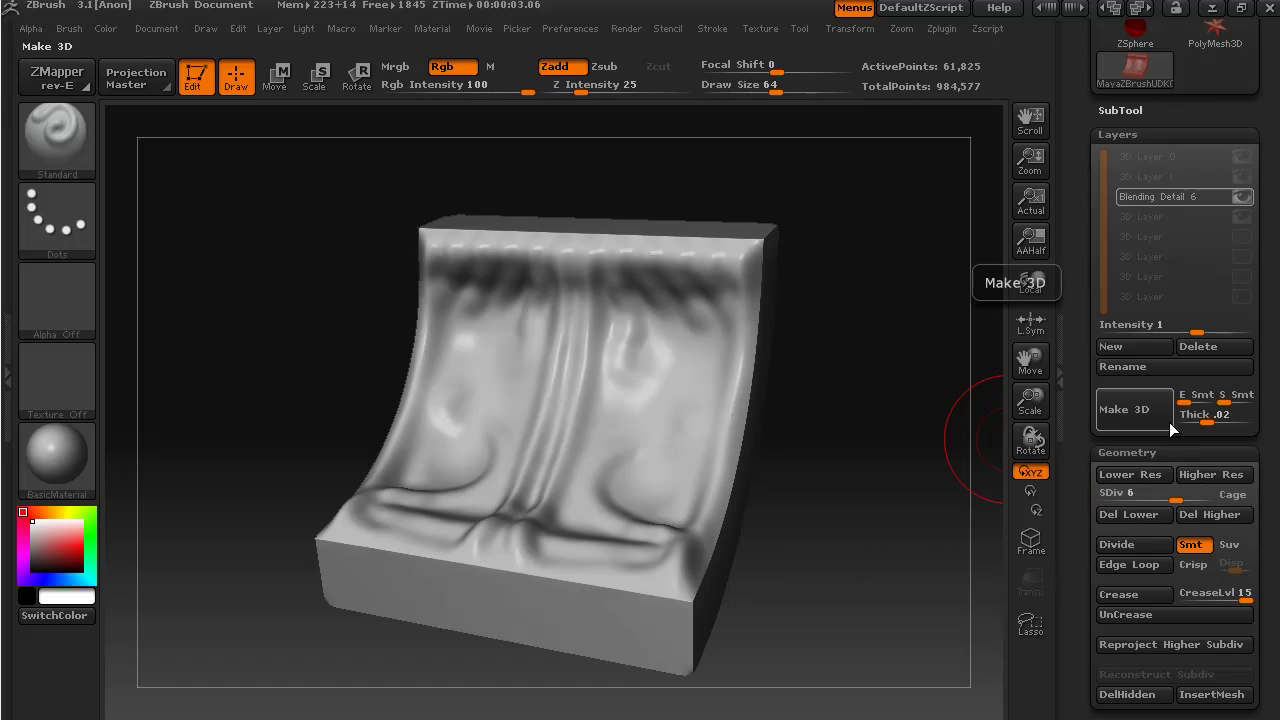
drag(1182, 500, 1236, 499)
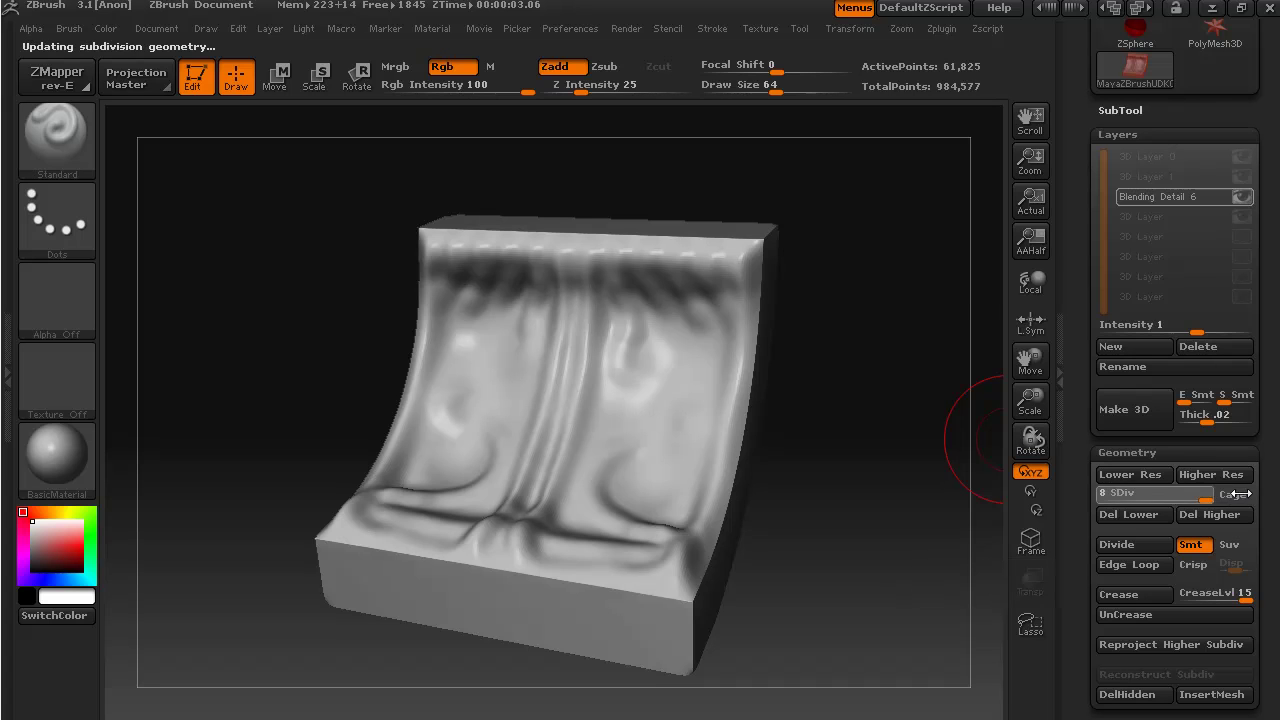
- Add a new sculpt layer and rename it 'Fine Details'
click(1144, 346)
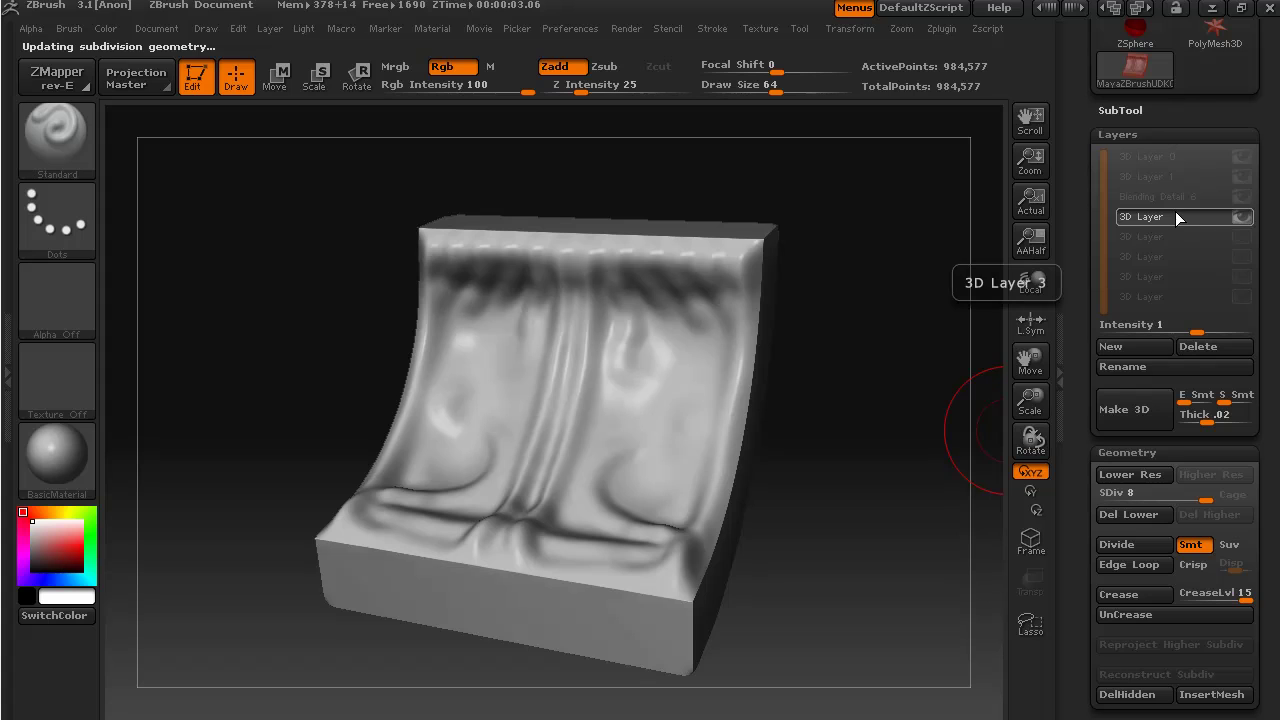
click(1148, 364)
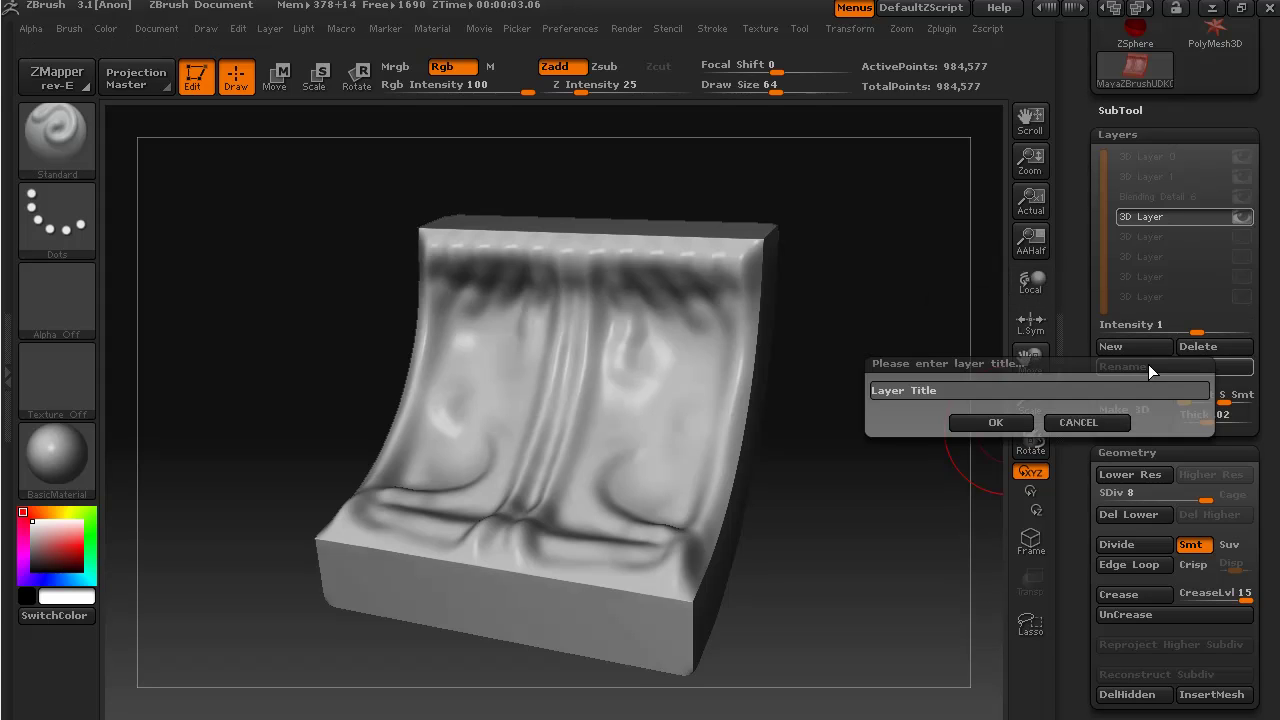
click(1021, 389)
text(F)
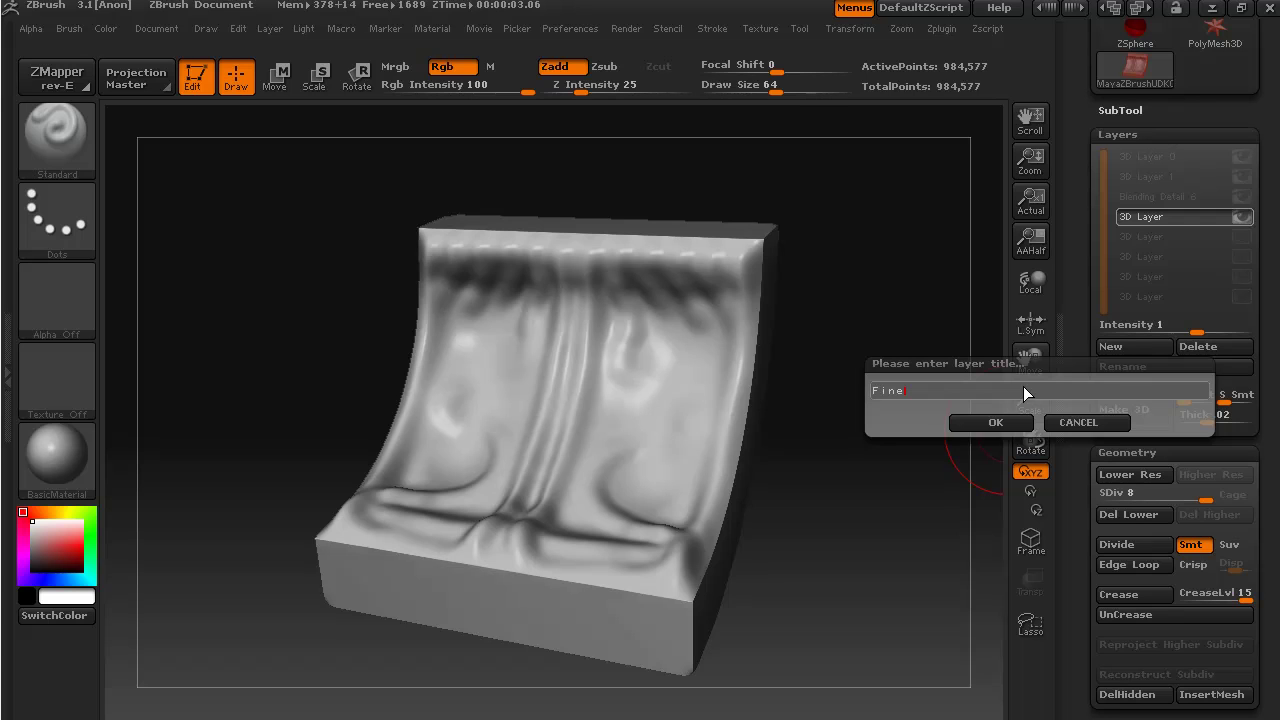
text(ine Details)
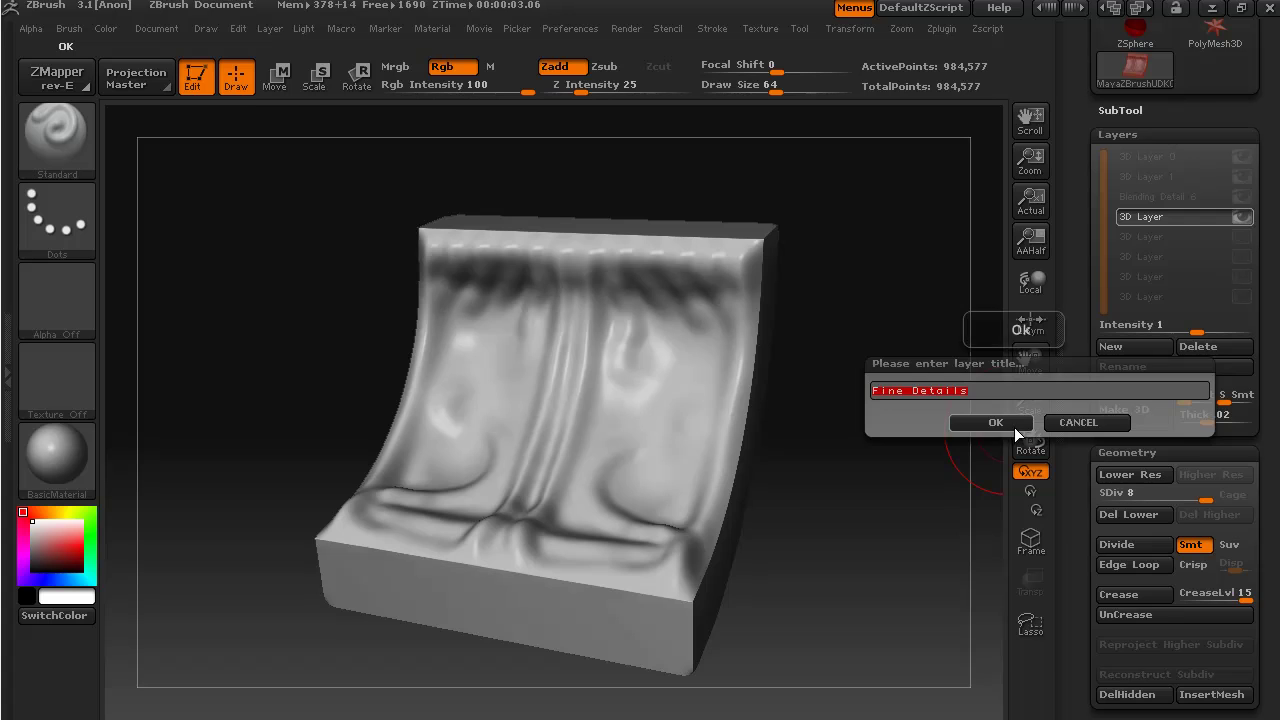
click(1014, 427)
mouse_move(837, 476)
mouse_down()
mouse_move(780, 571)
mouse_move(813, 581)
mouse_move(823, 543)
mouse_move(837, 557)
mouse_move(802, 600)
mouse_move(848, 586)
mouse_move(830, 575)
mouse_up()
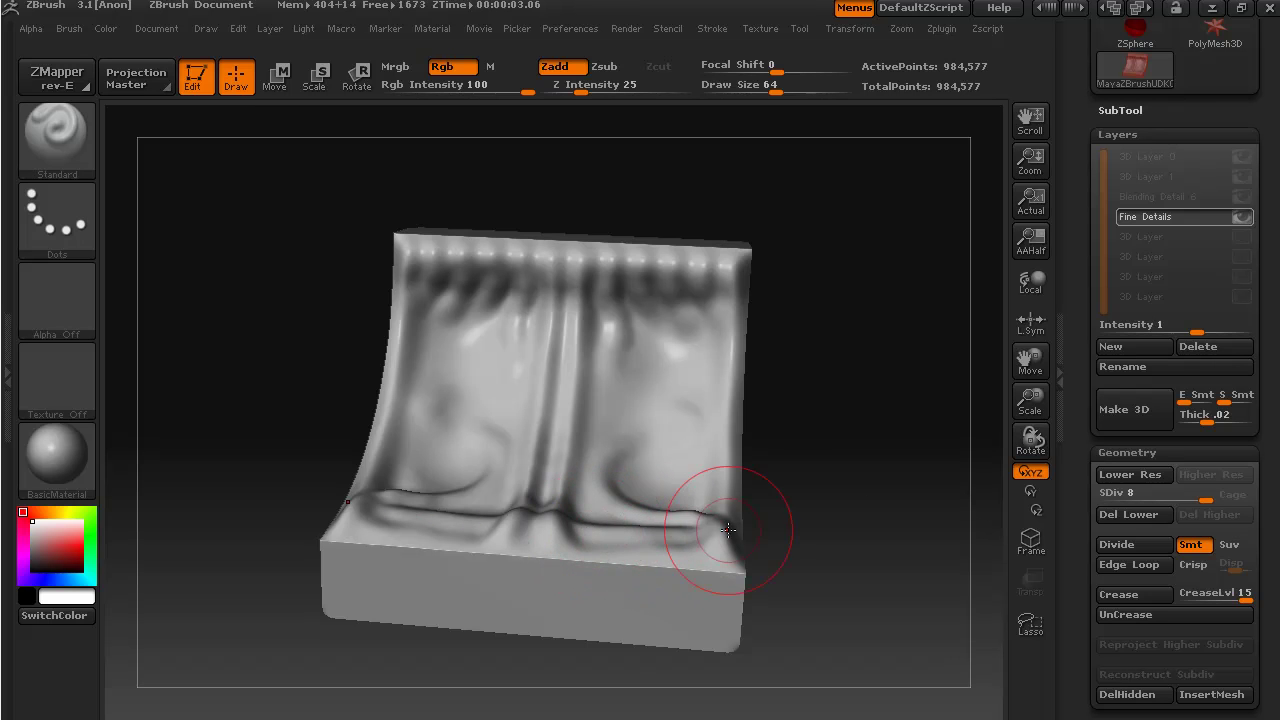
- Hide everything outside the panel's central lower section, leaving 420,716 active points
mouse_move(826, 517)
mouse_down()
mouse_move(851, 523)
mouse_move(826, 457)
mouse_move(811, 523)
mouse_move(861, 541)
mouse_up()
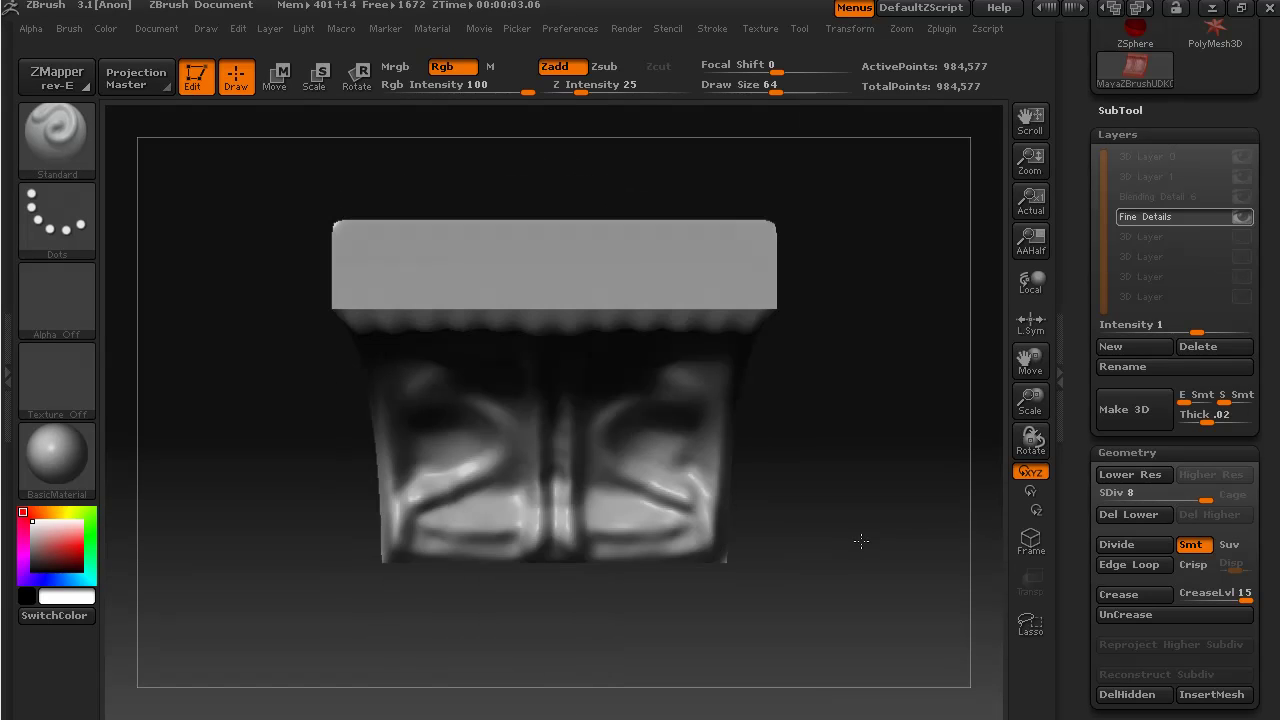
mouse_move(876, 442)
mouse_down()
mouse_move(860, 317)
mouse_move(909, 320)
mouse_move(828, 345)
mouse_move(891, 560)
mouse_move(783, 586)
mouse_move(856, 583)
mouse_up()
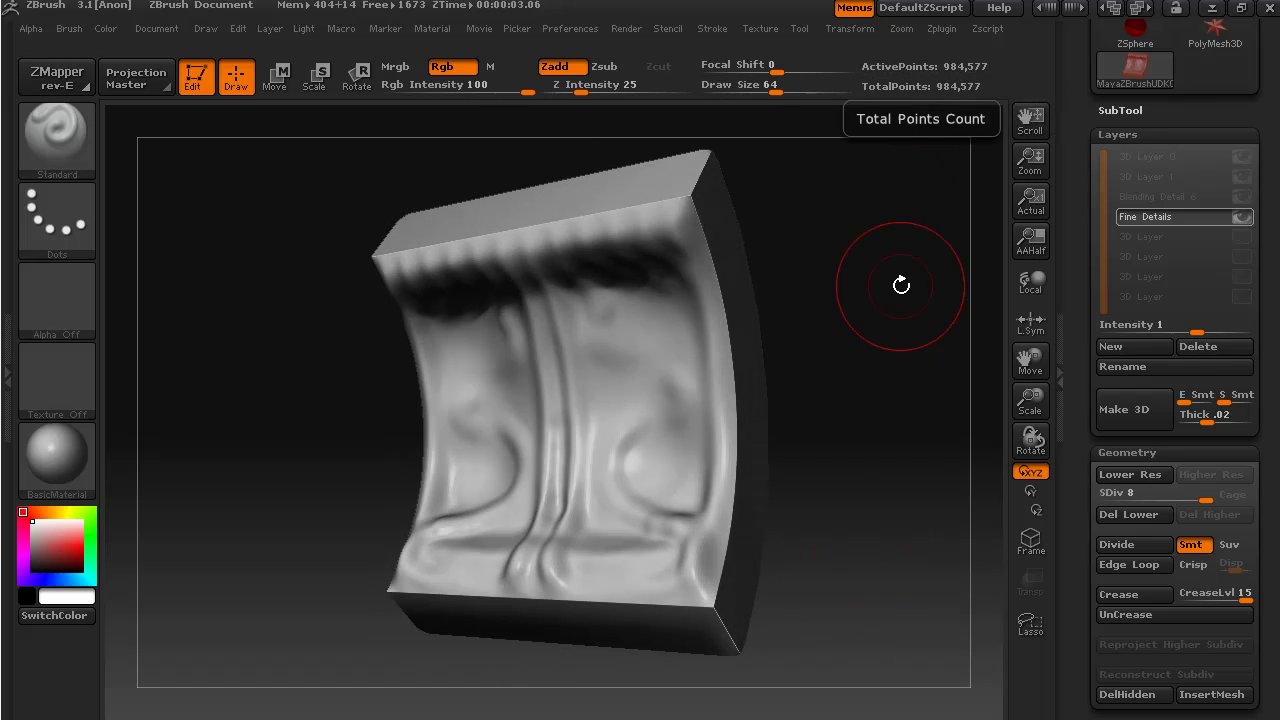
mouse_move(843, 674)
mouse_down()
mouse_move(834, 603)
mouse_move(865, 604)
mouse_up()
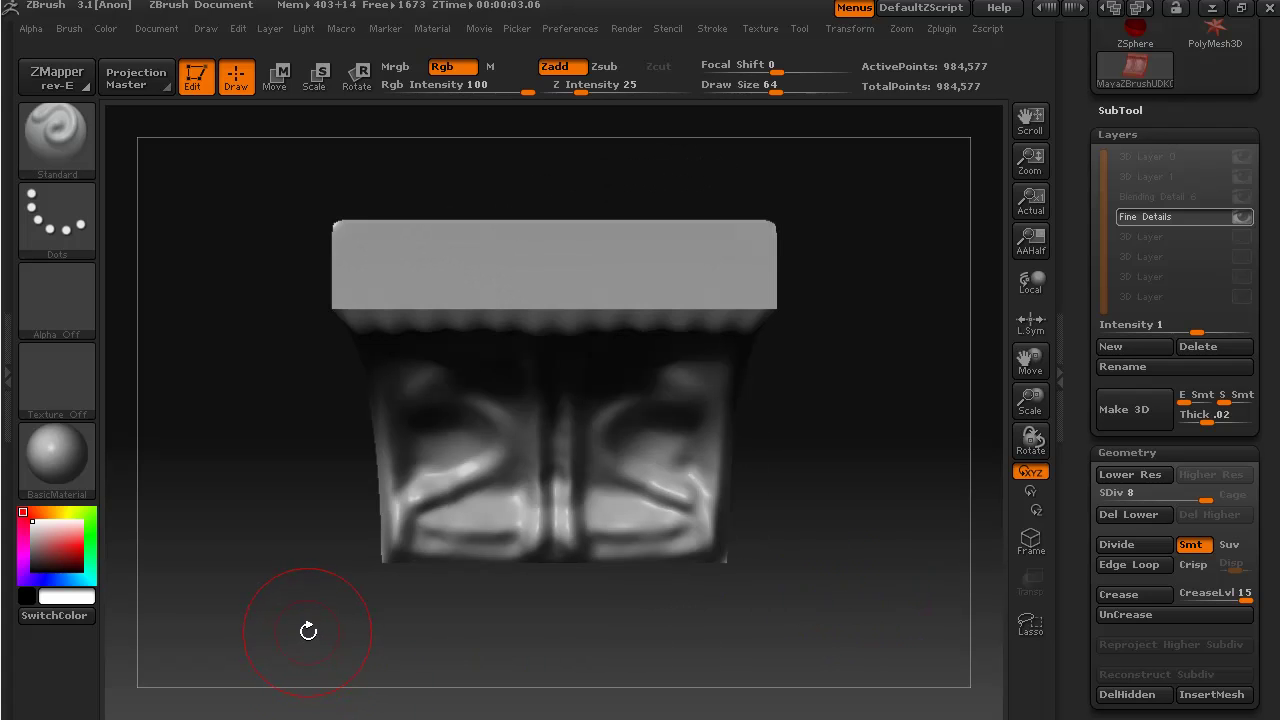
ctrl+shift+drag(306, 652, 830, 453)
drag(888, 565, 857, 488)
drag(856, 443, 837, 523)
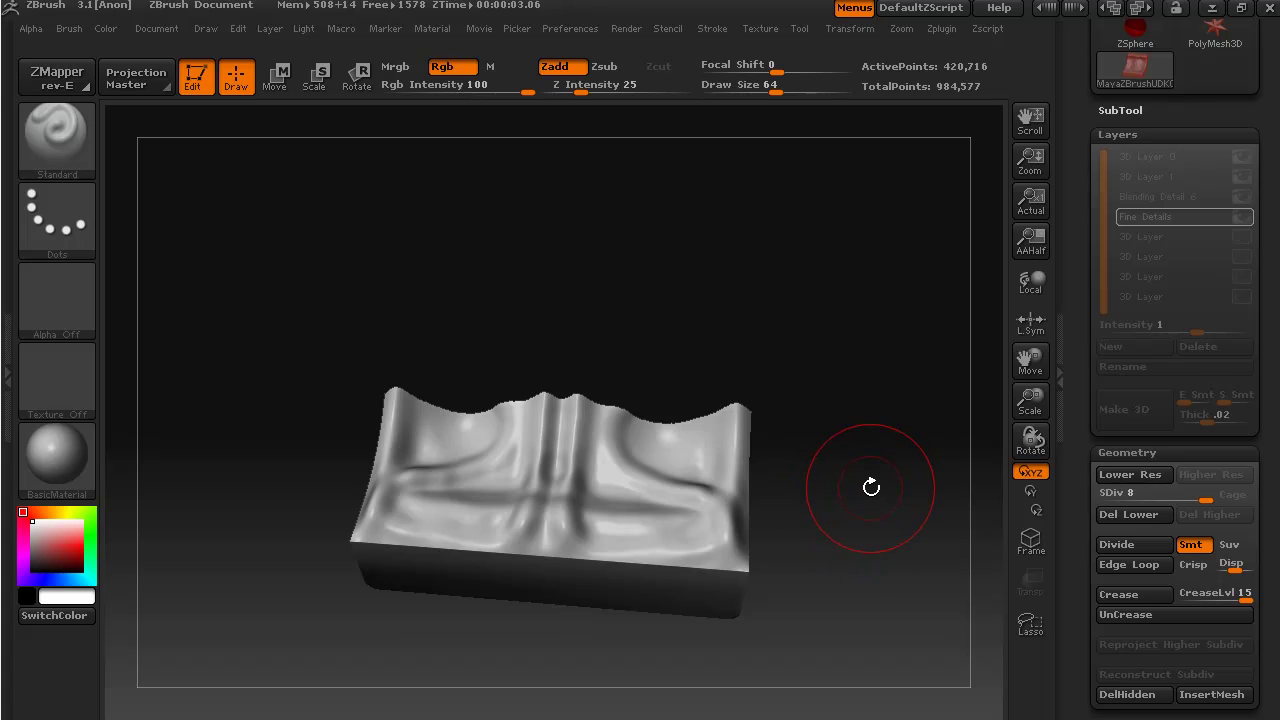
- Frame the isolated section and zoom into a close, tilted view of the cloth folds
key(f)
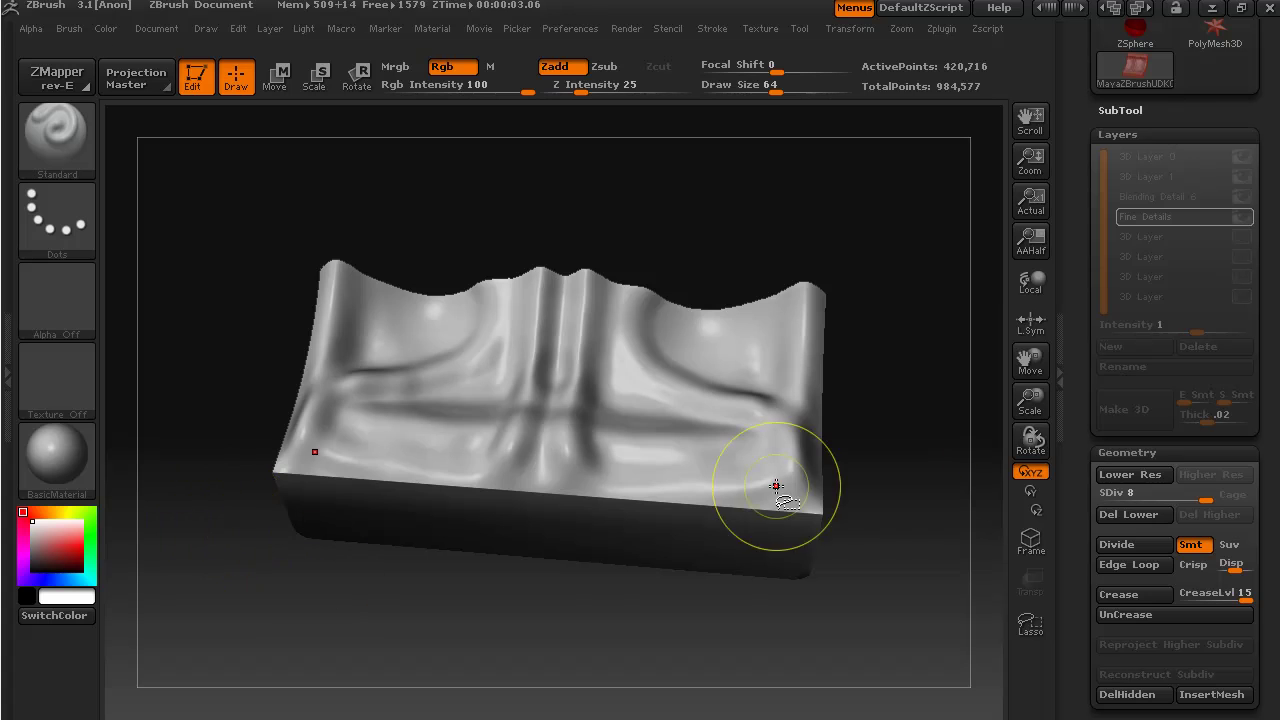
mouse_move(920, 457)
mouse_down()
mouse_move(889, 483)
mouse_move(886, 471)
mouse_move(837, 491)
mouse_move(898, 477)
mouse_move(909, 454)
mouse_move(890, 496)
mouse_move(897, 480)
mouse_move(1003, 470)
mouse_up()
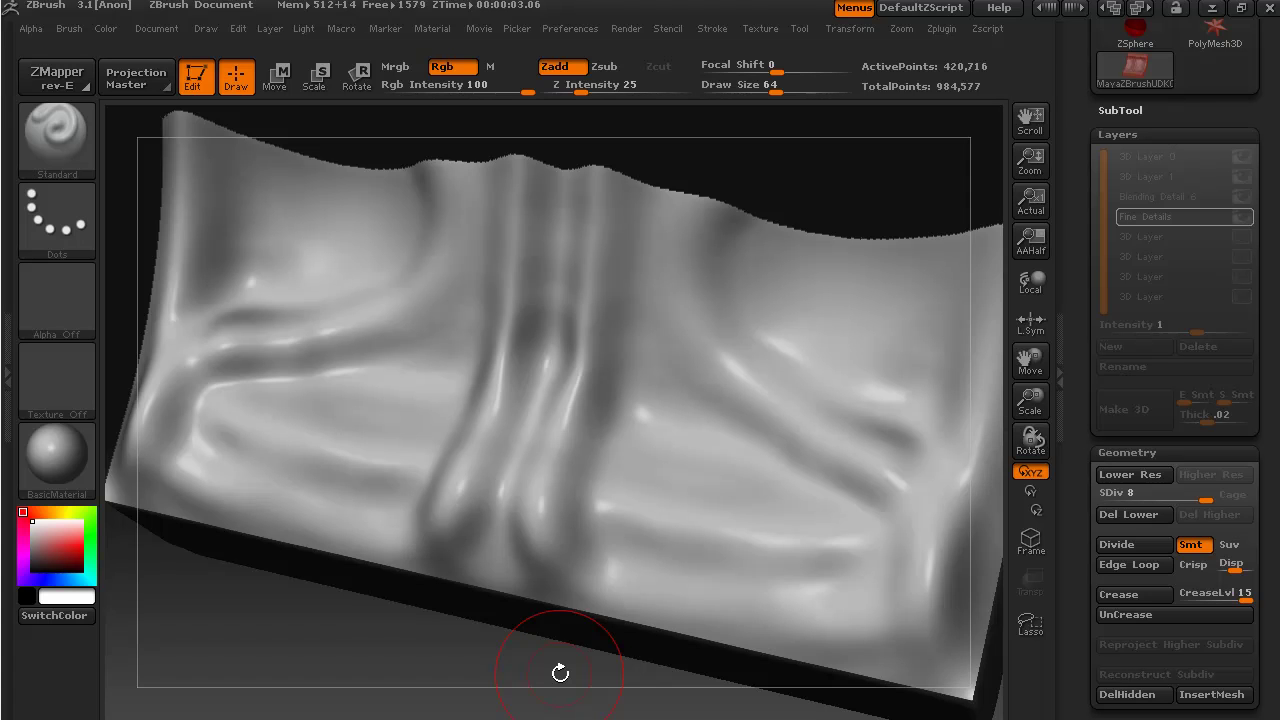
mouse_move(545, 678)
mouse_down()
mouse_move(543, 643)
mouse_move(536, 675)
mouse_up()
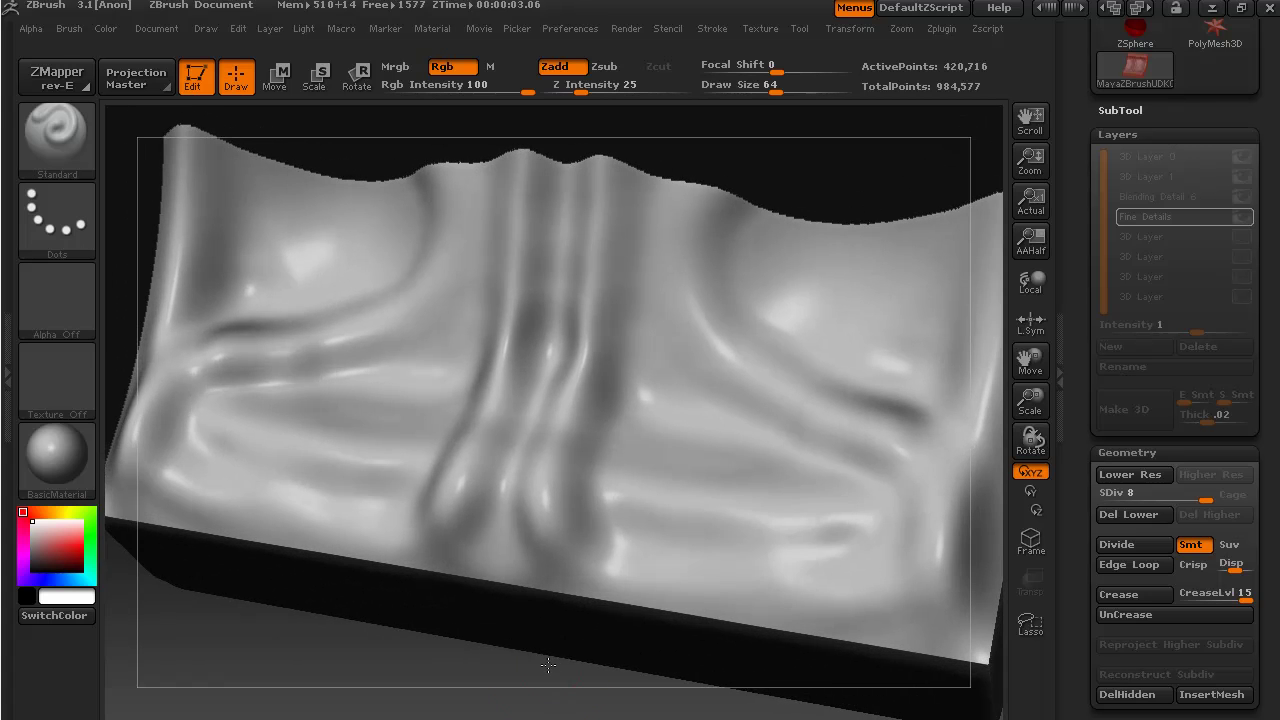
mouse_move(1037, 403)
mouse_down()
mouse_move(1040, 382)
mouse_move(975, 388)
mouse_up()
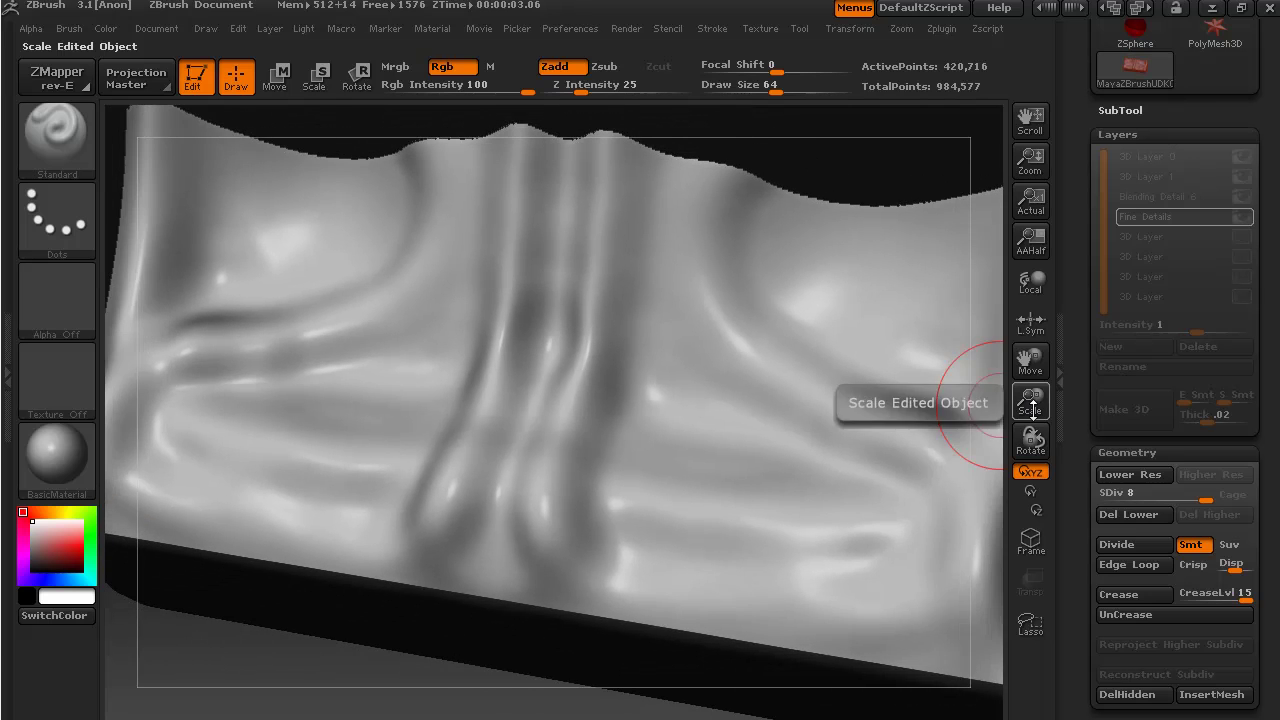
drag(848, 710, 692, 448)
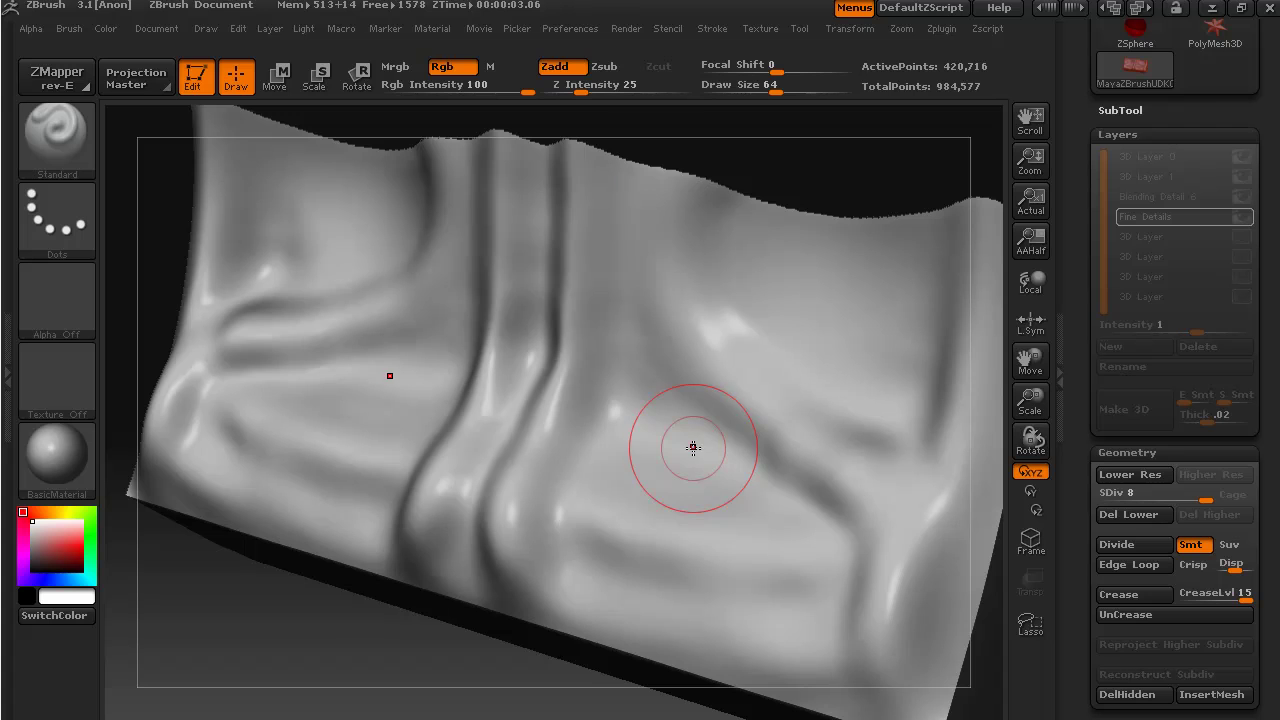
- Try a mirrored row of Stitch1 brush stitches across the cloth, then undo it
click(64, 144)
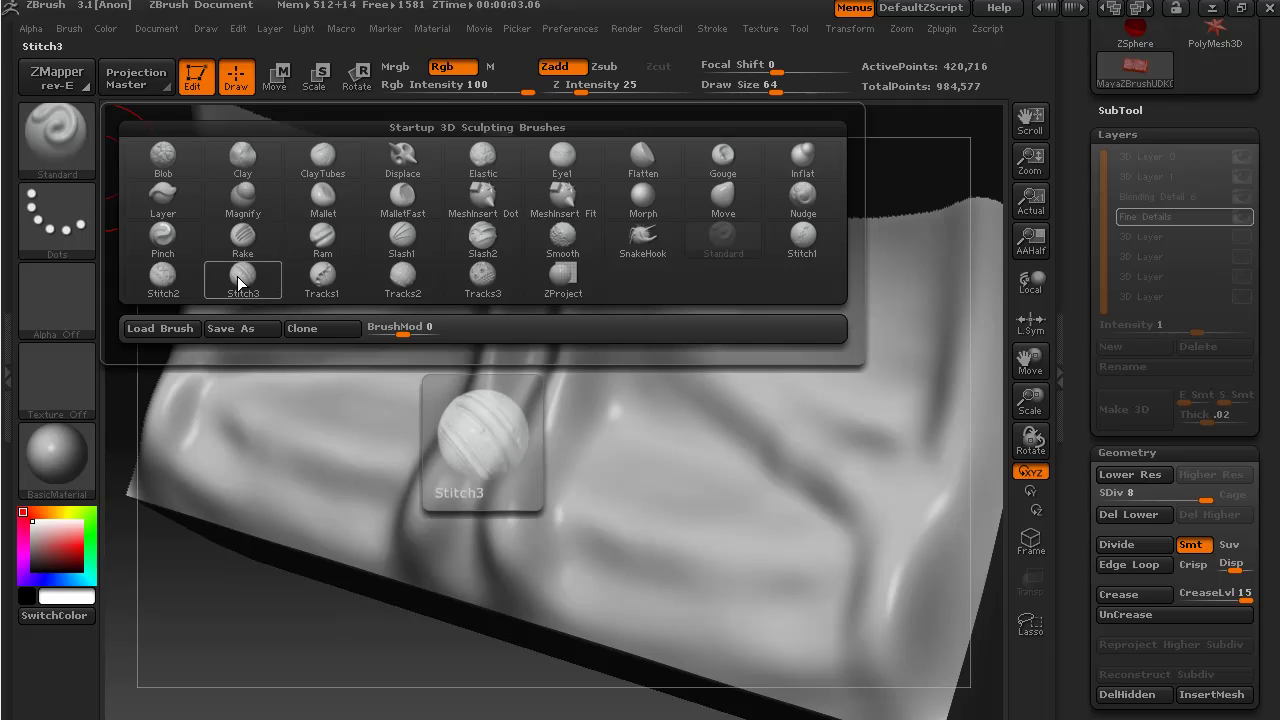
click(801, 236)
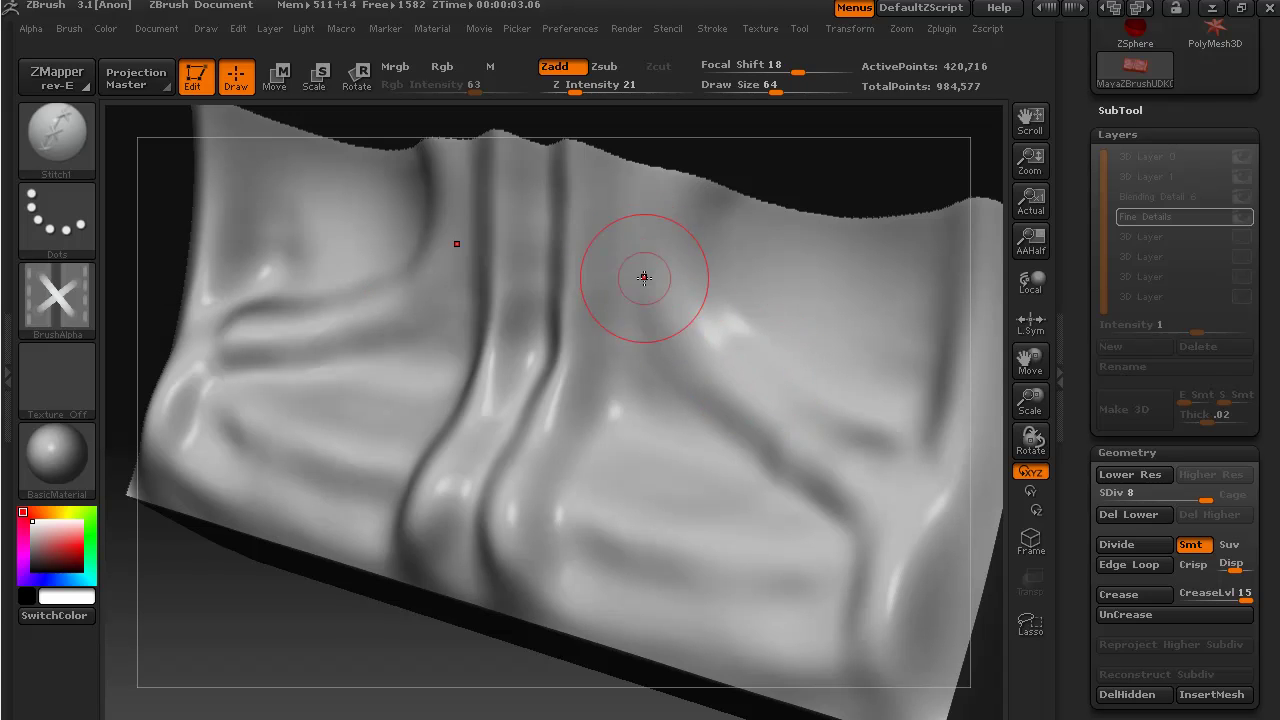
mouse_move(643, 249)
mouse_down()
mouse_move(668, 335)
mouse_move(760, 401)
mouse_move(814, 414)
mouse_move(857, 523)
mouse_move(868, 500)
mouse_up()
mouse_move(301, 662)
mouse_down()
mouse_move(400, 617)
mouse_move(341, 637)
mouse_move(302, 626)
mouse_move(294, 609)
mouse_move(329, 609)
mouse_move(334, 623)
mouse_move(323, 614)
mouse_up()
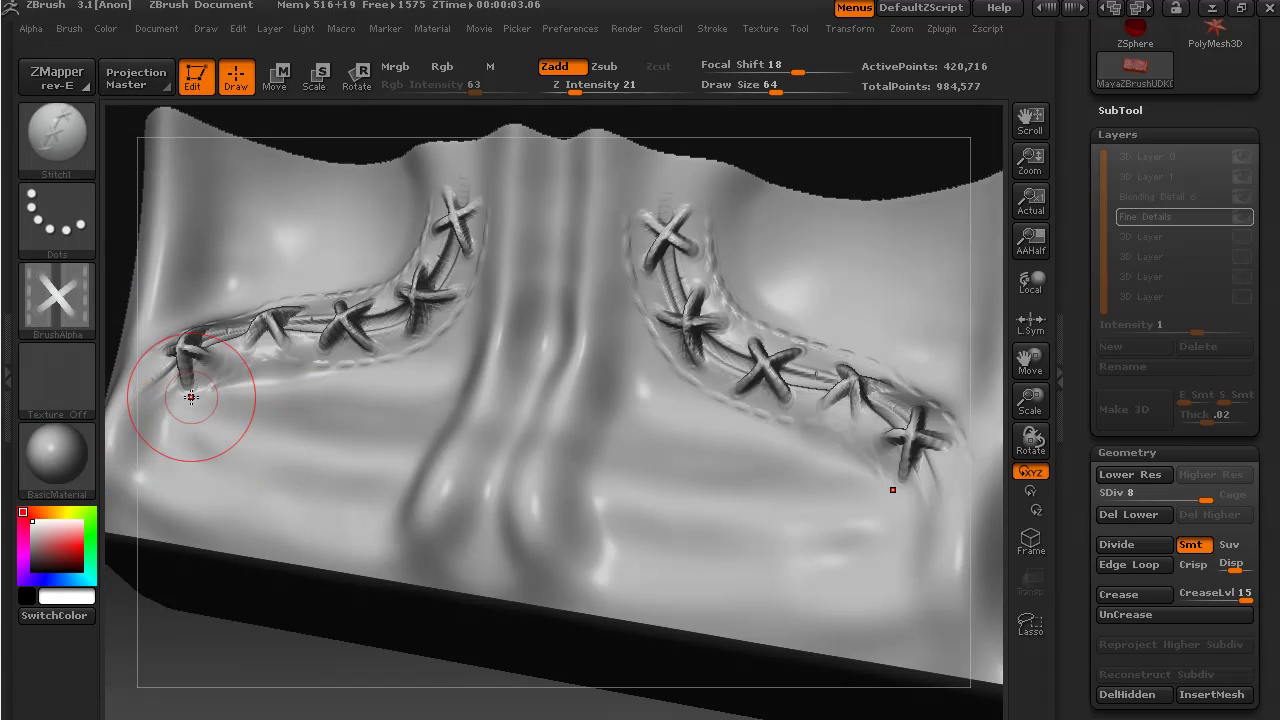
key(ctrl+z)
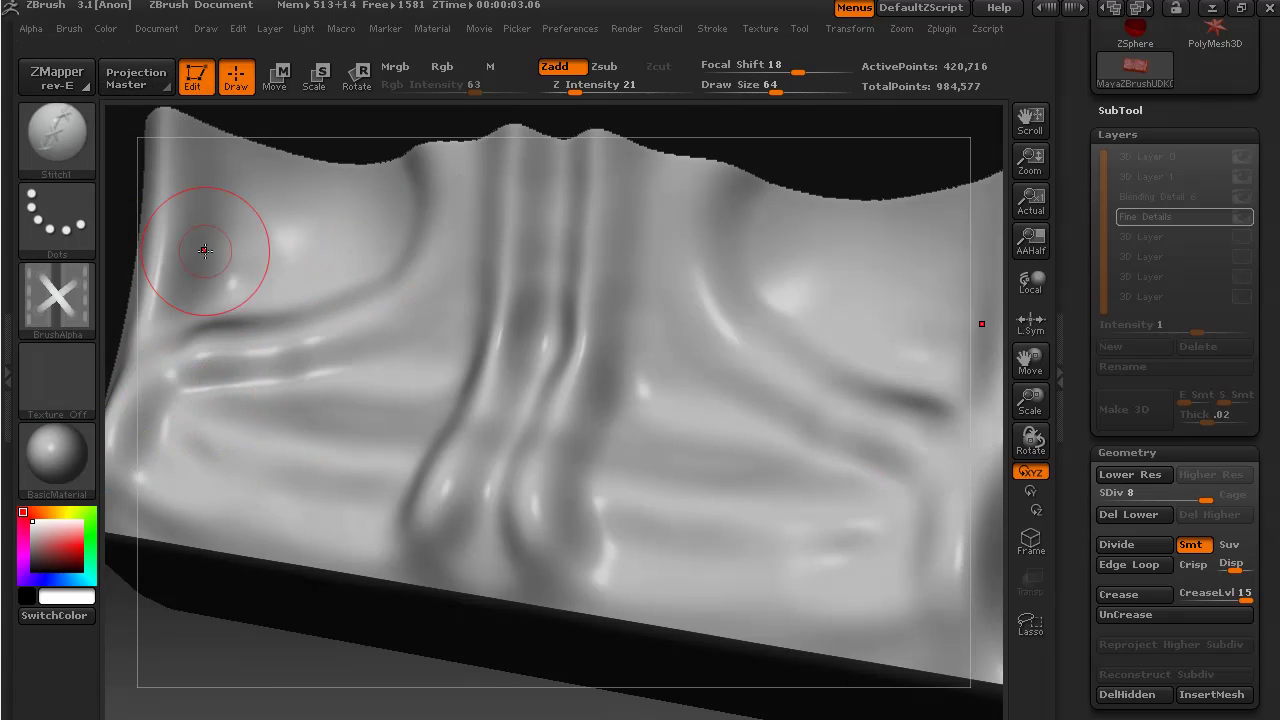
- Test a row of Alpha 14 stamps on the cloth and undo it
click(69, 292)
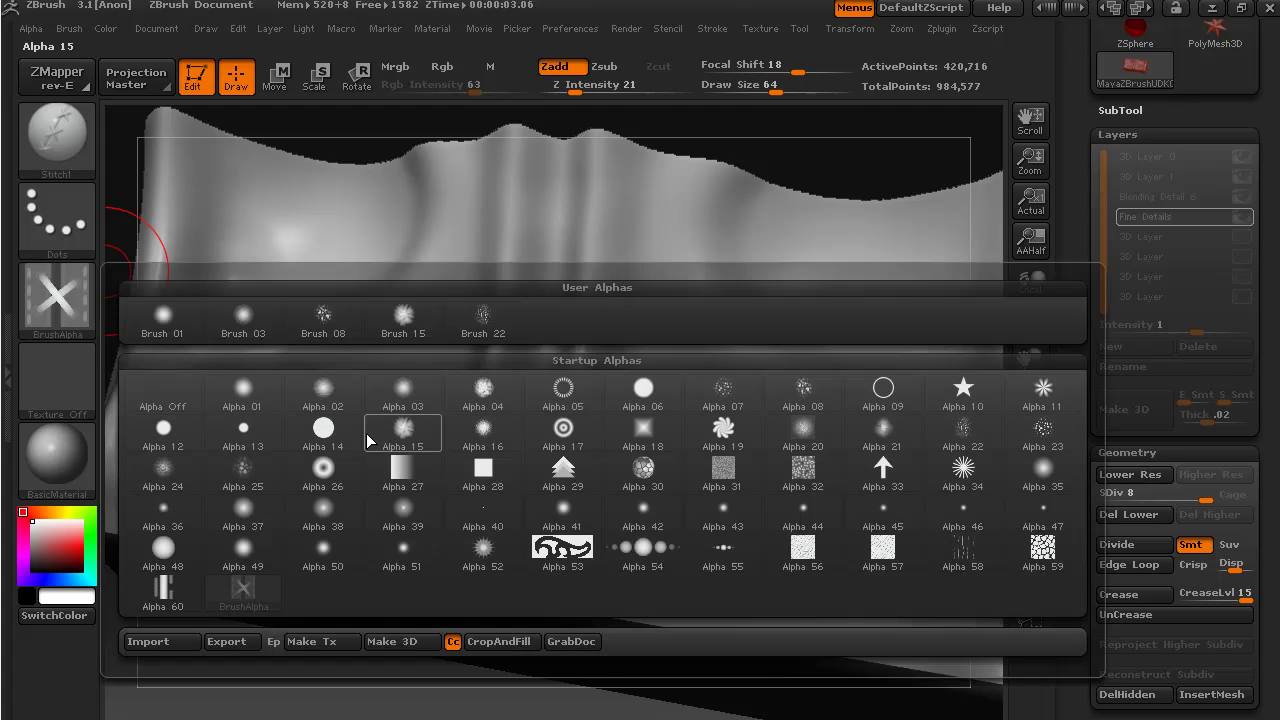
click(323, 432)
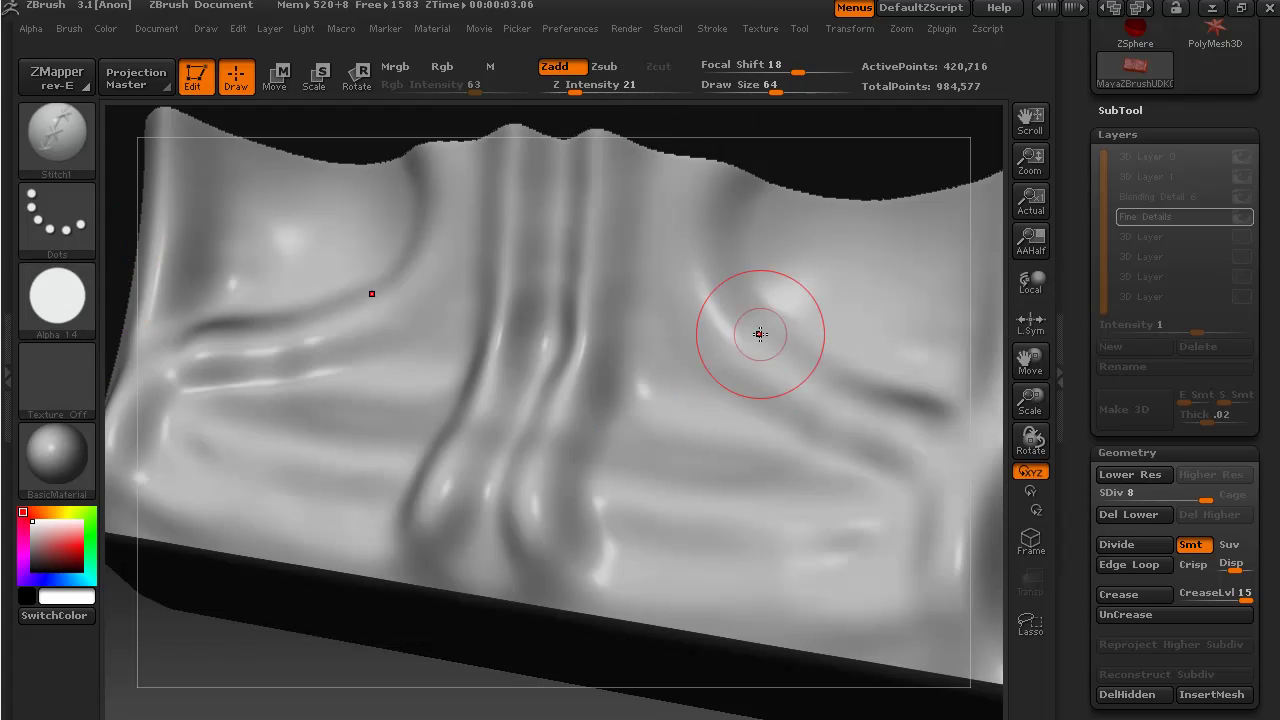
mouse_move(686, 257)
mouse_down()
mouse_move(713, 366)
mouse_move(751, 417)
mouse_move(827, 457)
mouse_move(891, 457)
mouse_up()
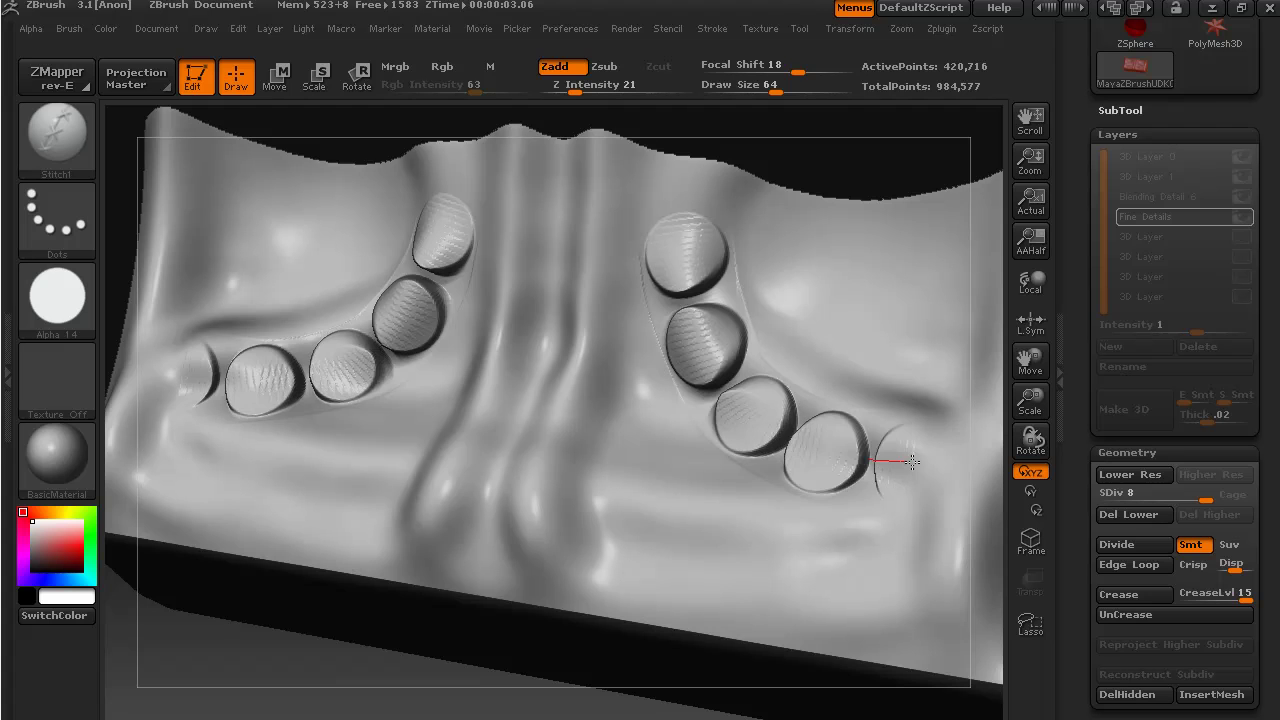
key(ctrl+z)
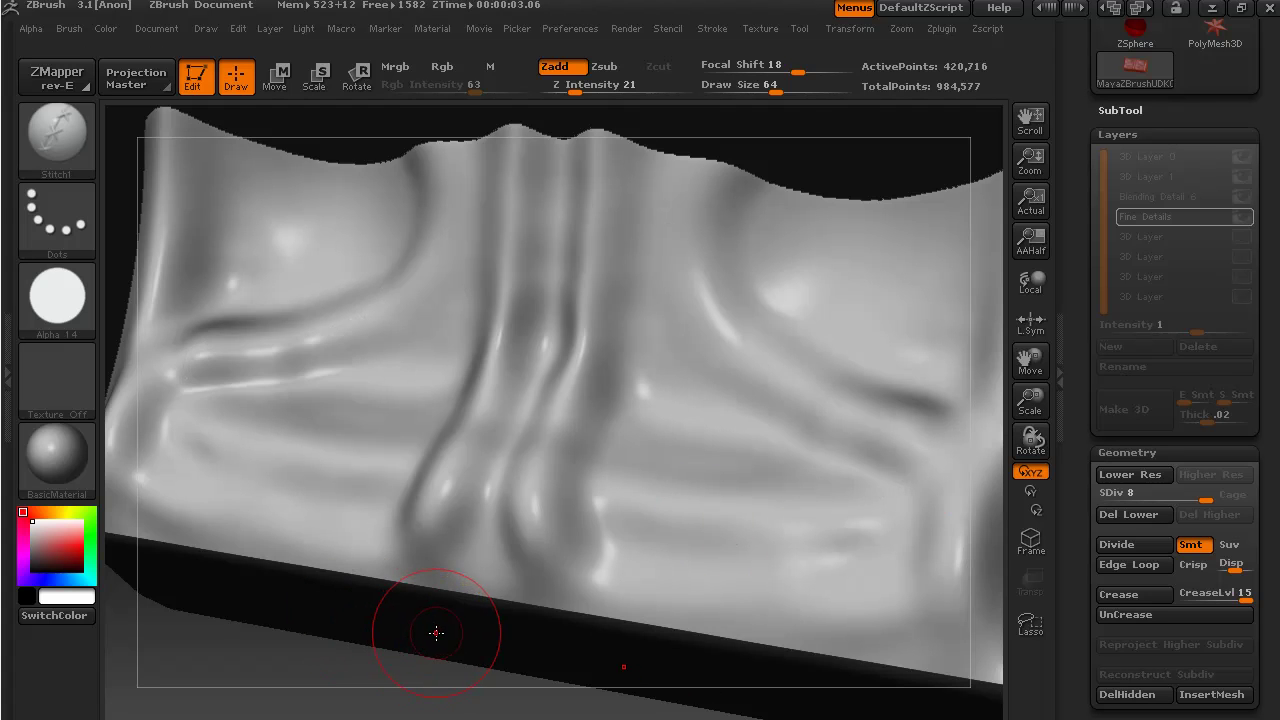
- Switch the brush to Alpha 48 with draw size 27 and Z intensity 12
click(74, 300)
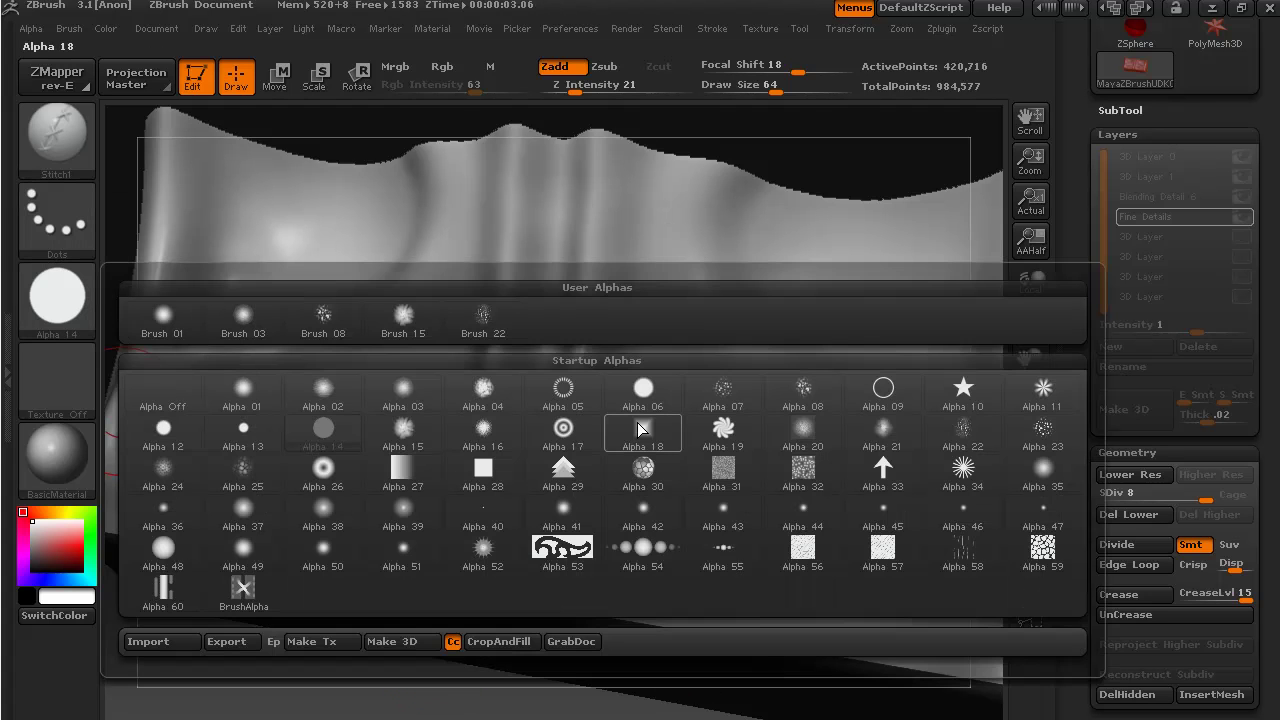
click(165, 549)
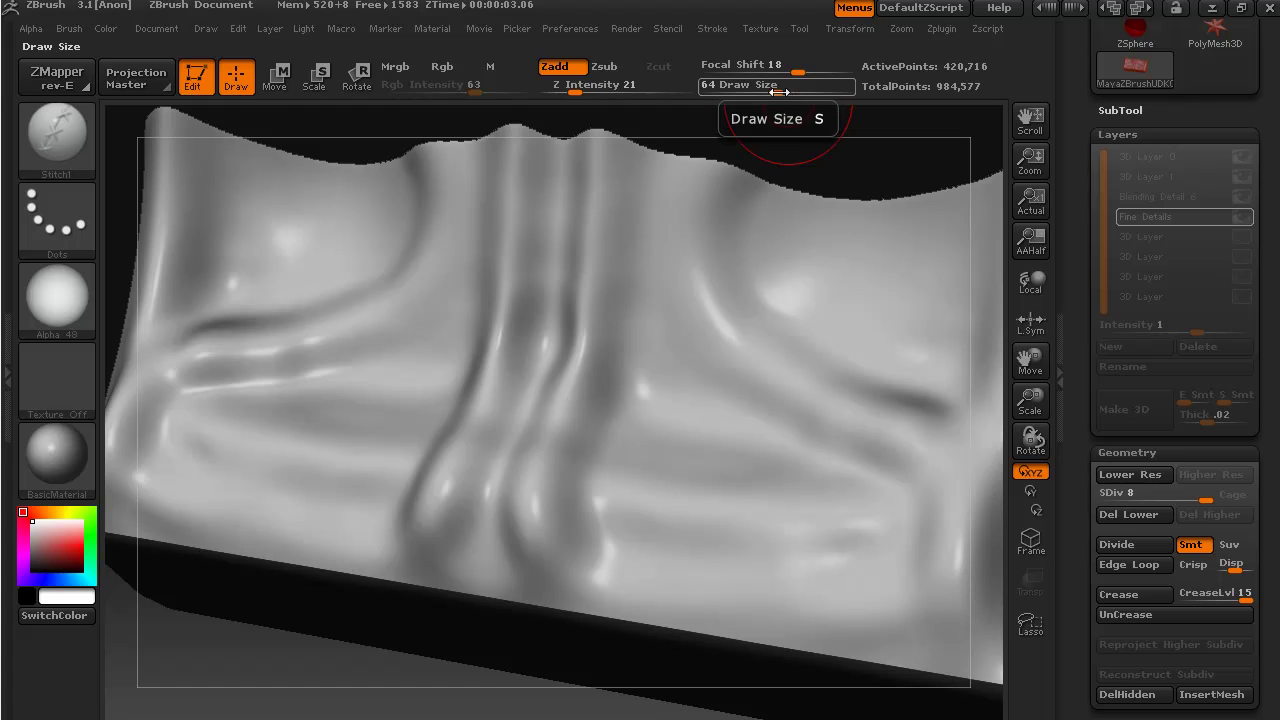
drag(776, 92, 750, 92)
click(578, 91)
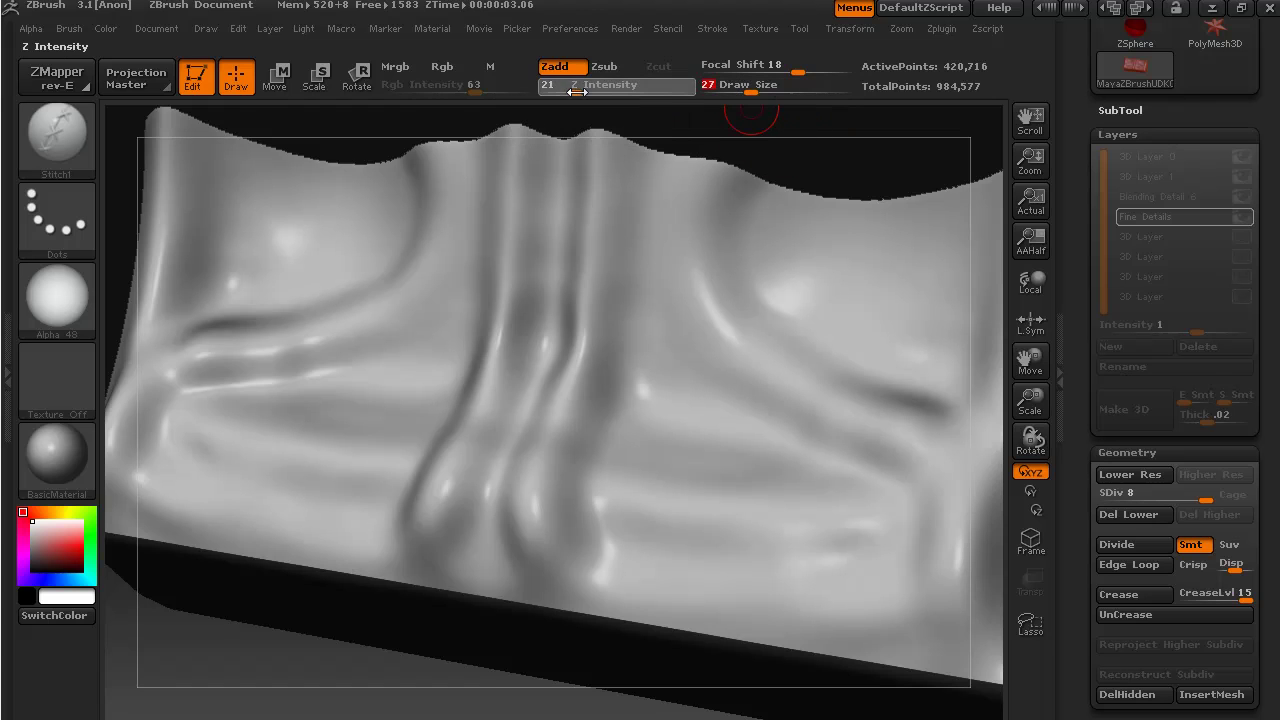
drag(563, 93, 564, 93)
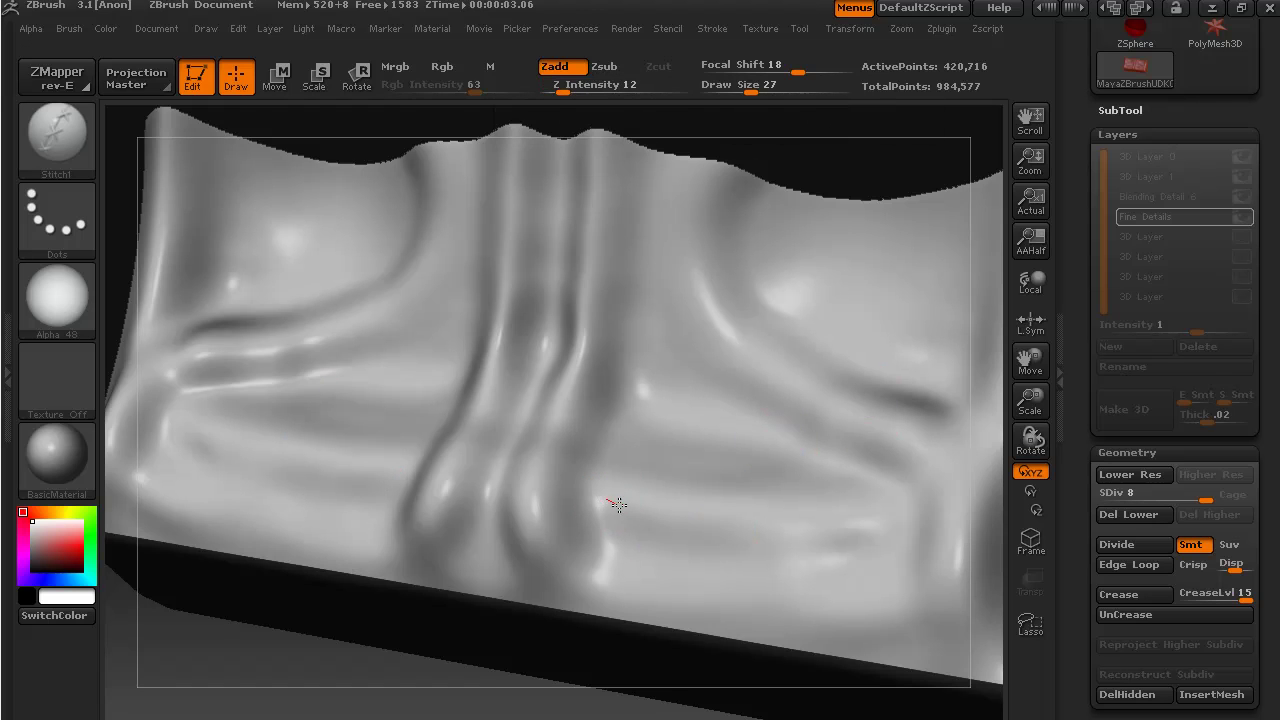
- Lay several rows of rounded bead bumps across the lower cloth, redrawing the upper row
drag(618, 505, 798, 506)
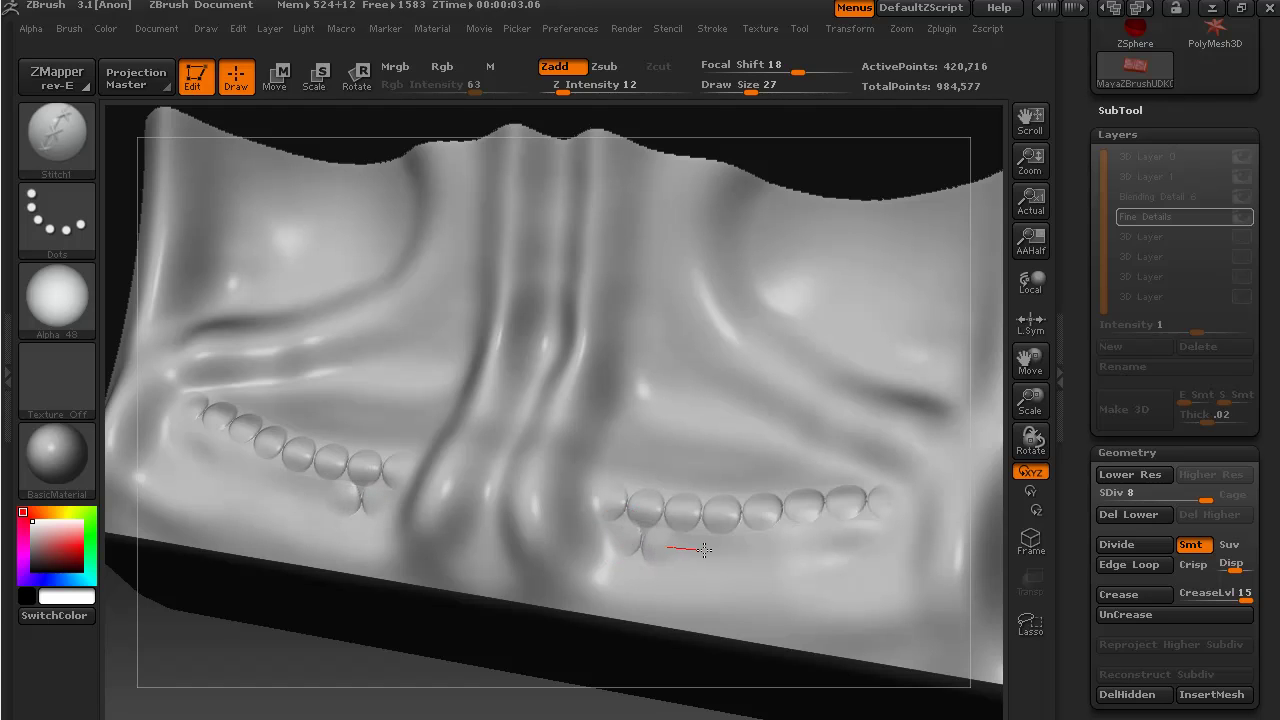
drag(751, 542, 900, 529)
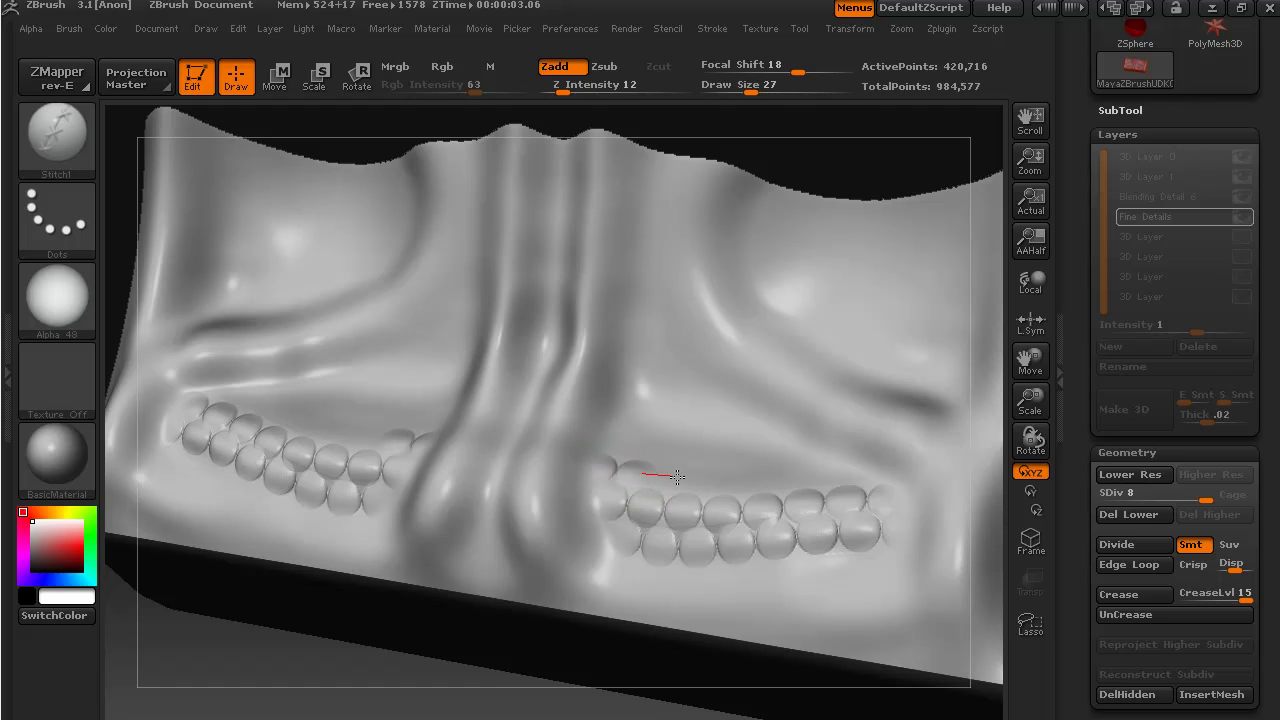
drag(697, 478, 724, 475)
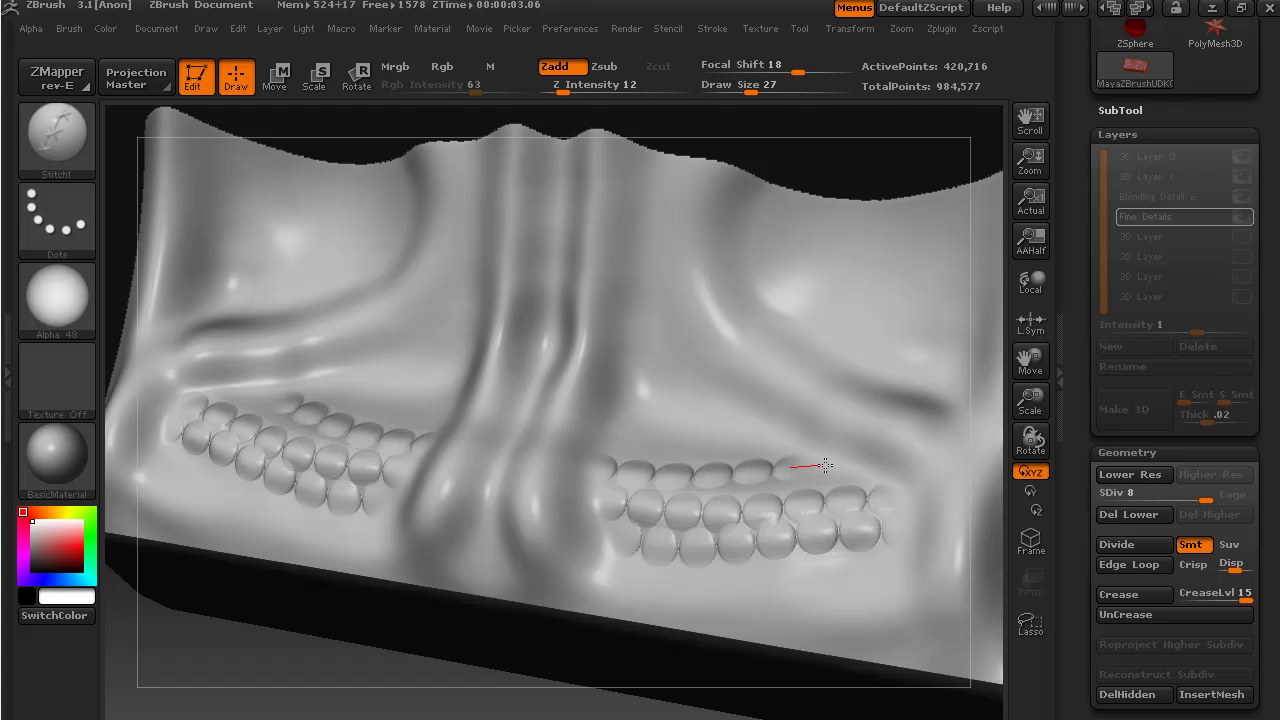
drag(836, 464, 980, 449)
key(ctrl+z)
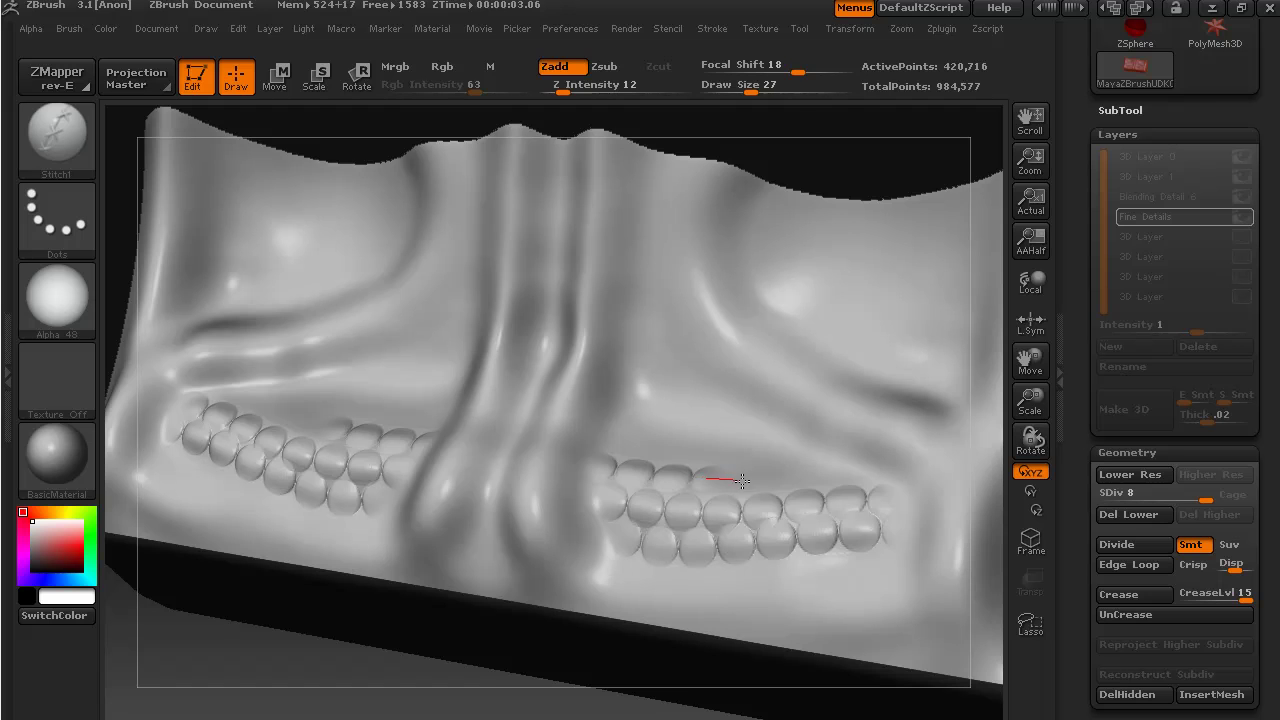
drag(755, 481, 789, 479)
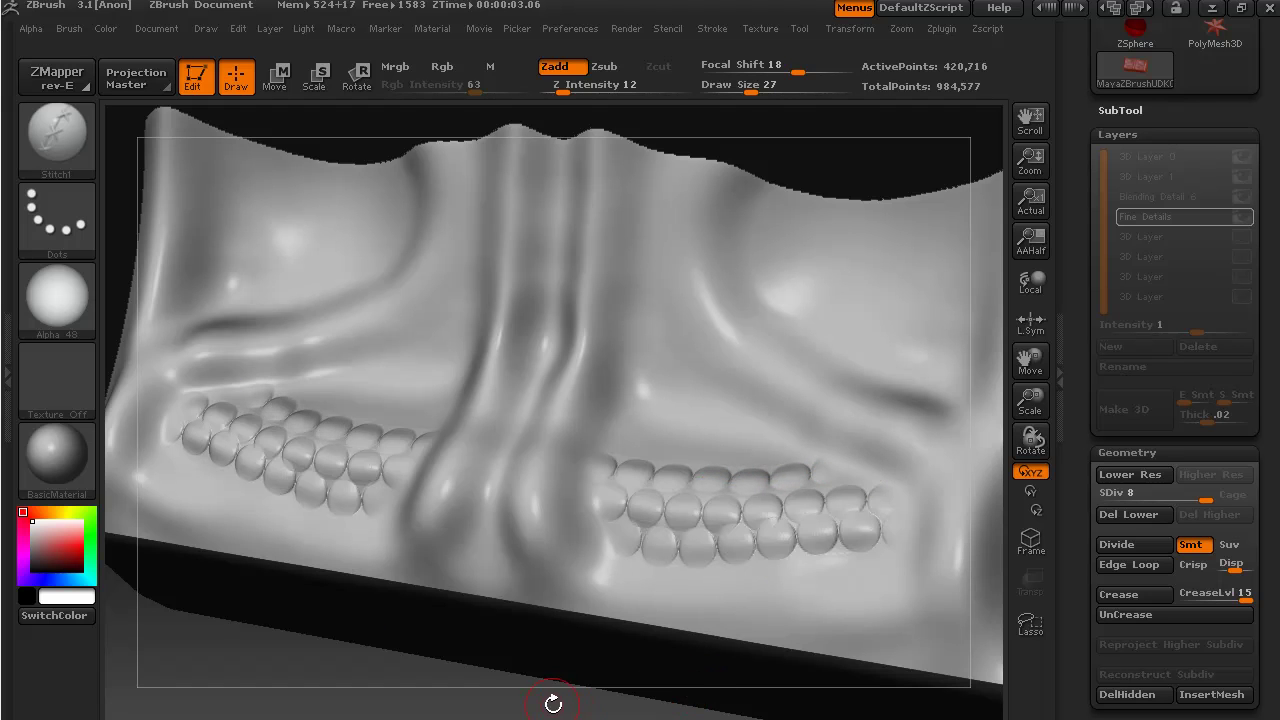
- Turn the model to its front face and drop it to subdivision level 6
mouse_move(551, 697)
mouse_down()
mouse_move(614, 683)
mouse_move(572, 664)
mouse_move(543, 686)
mouse_move(454, 696)
mouse_move(480, 706)
mouse_move(586, 603)
mouse_move(526, 691)
mouse_move(497, 708)
mouse_move(474, 686)
mouse_move(575, 689)
mouse_move(543, 689)
mouse_up()
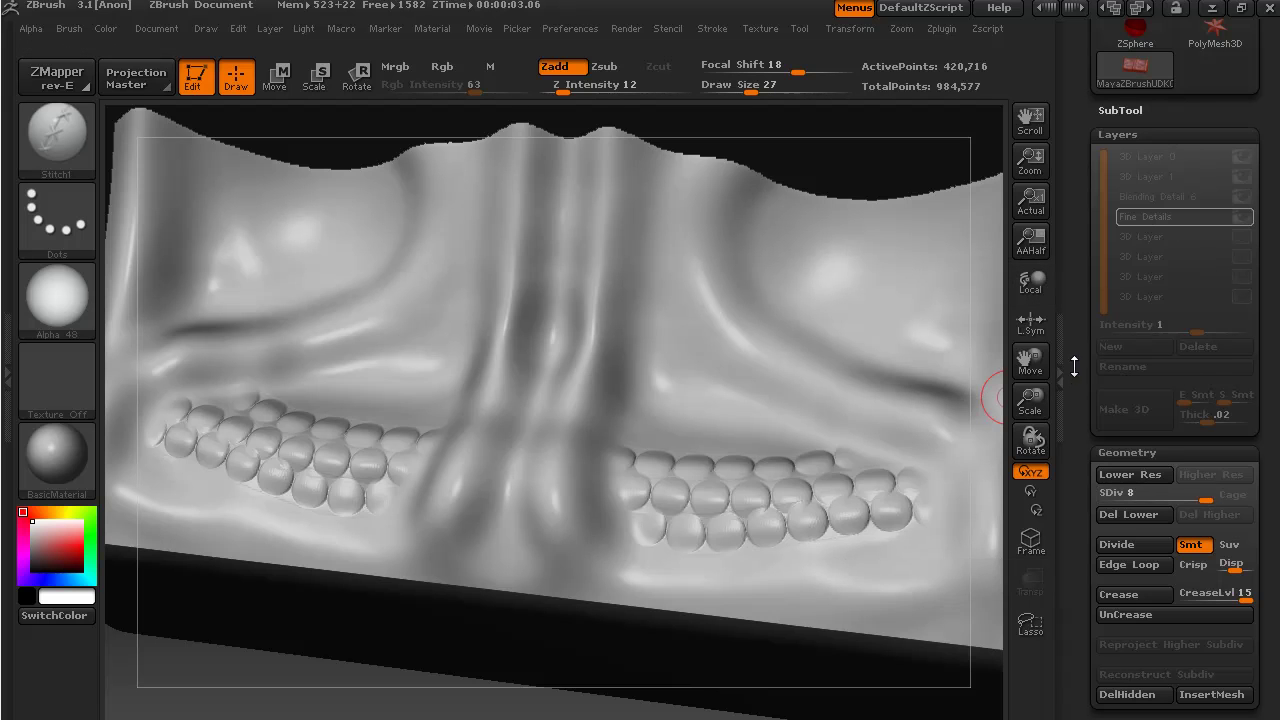
mouse_move(1076, 370)
mouse_down()
mouse_move(1077, 450)
mouse_move(1076, 361)
mouse_up()
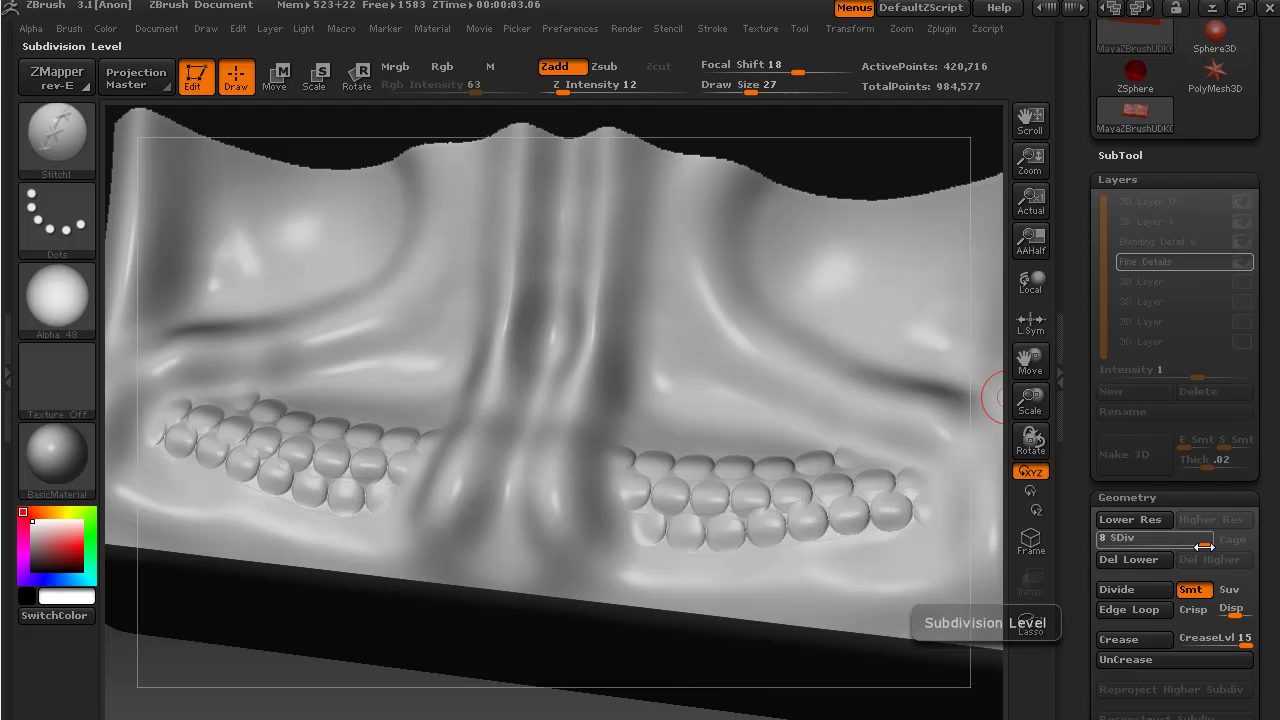
drag(1205, 545, 1182, 545)
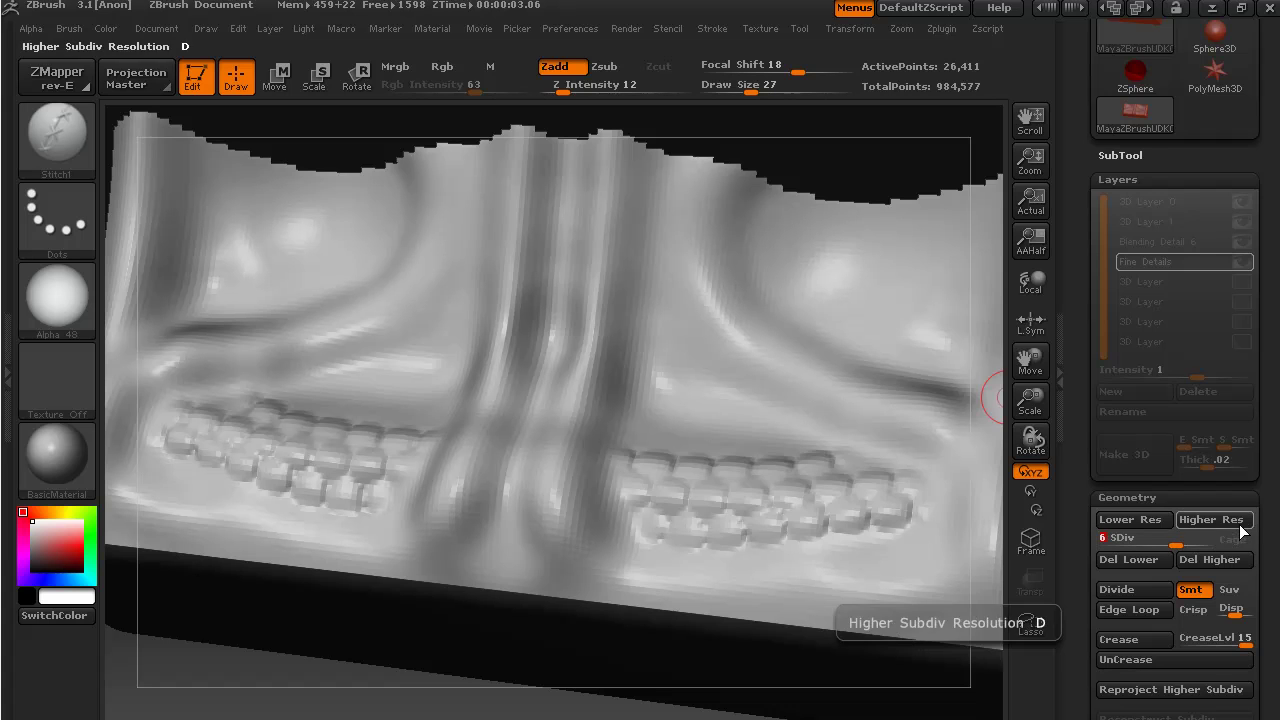
- Restore subdivision level 8, unhide the mesh, toggle Fine Details to compare, then re-hide the upper part
drag(1180, 545, 1225, 545)
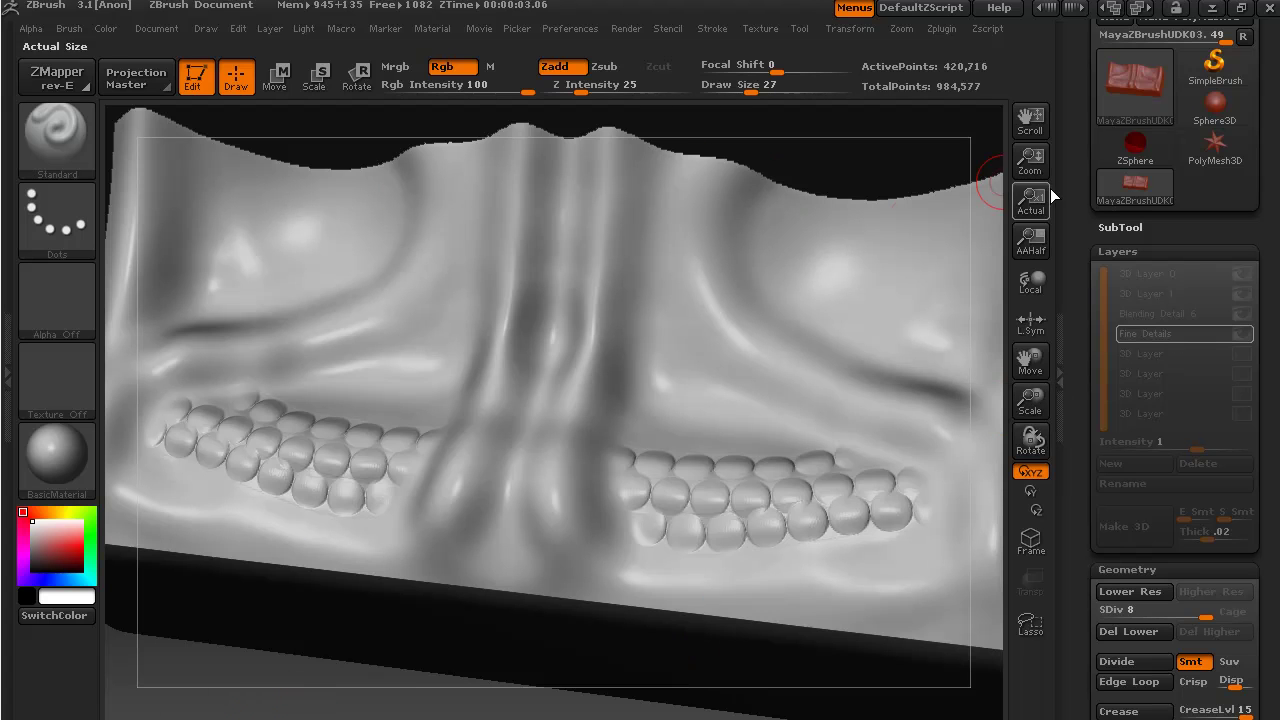
ctrl+shift+click(200, 680)
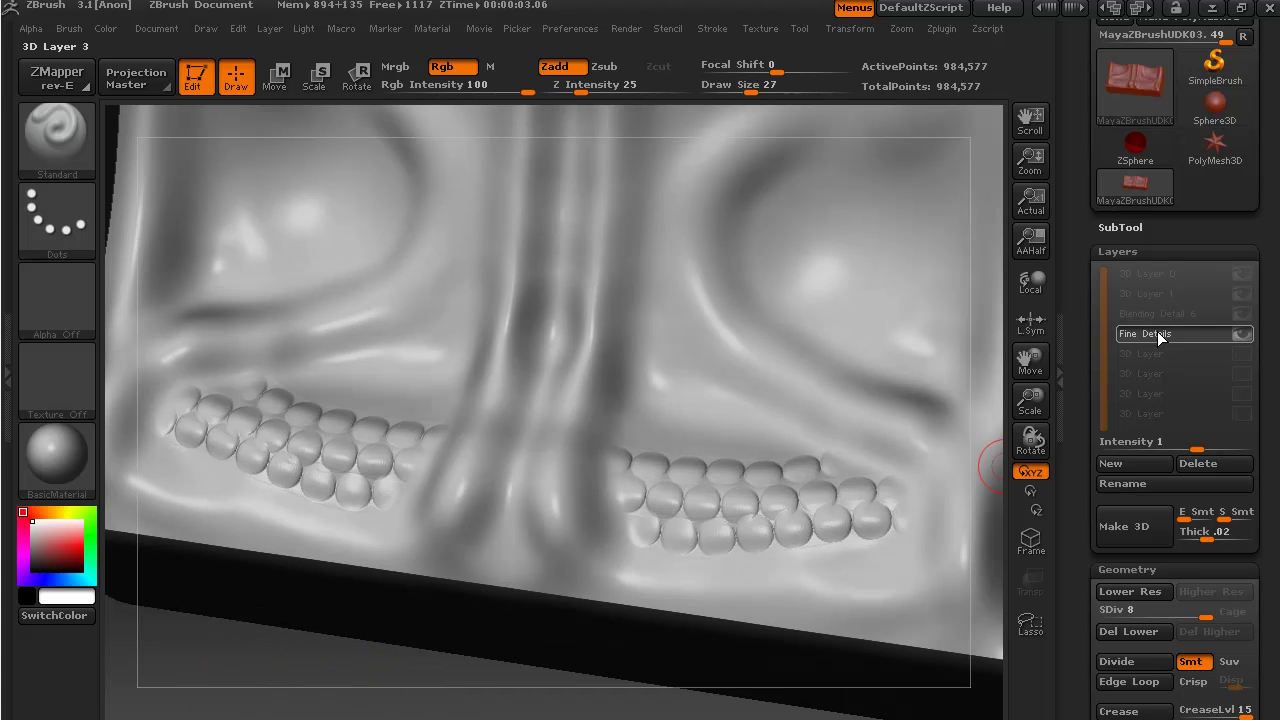
click(1241, 334)
click(1241, 334)
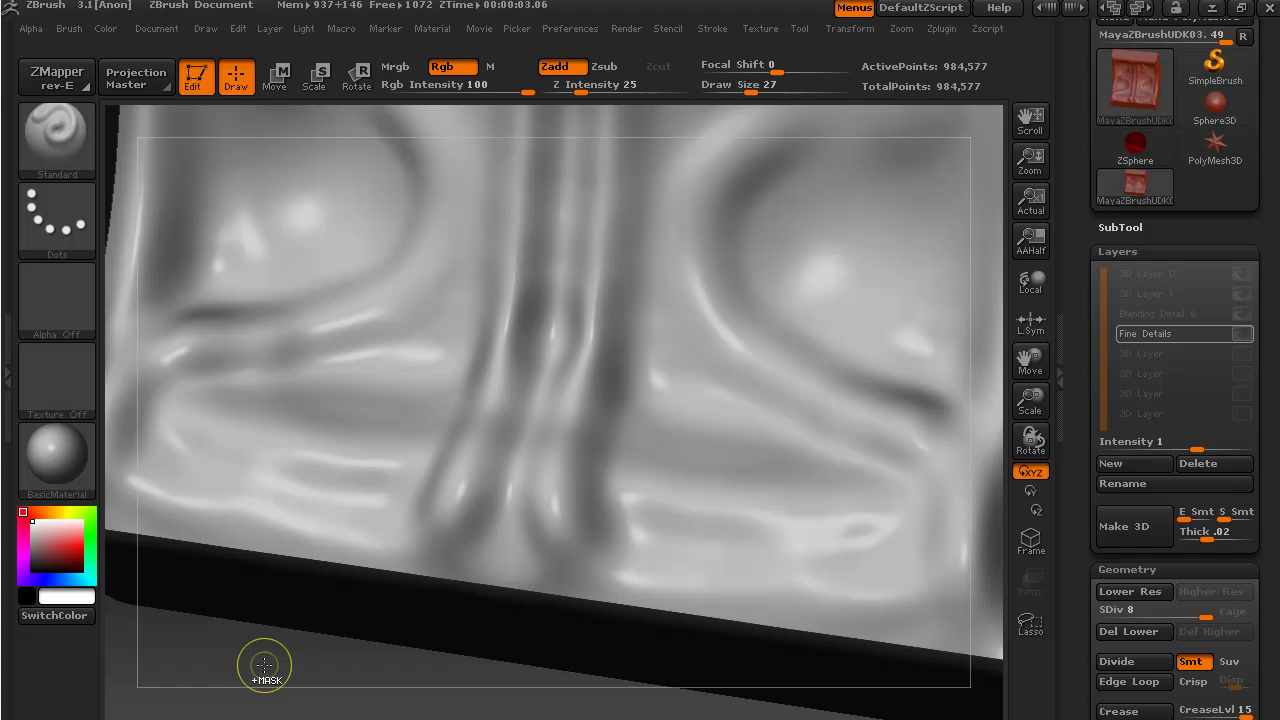
ctrl+shift+click(265, 665)
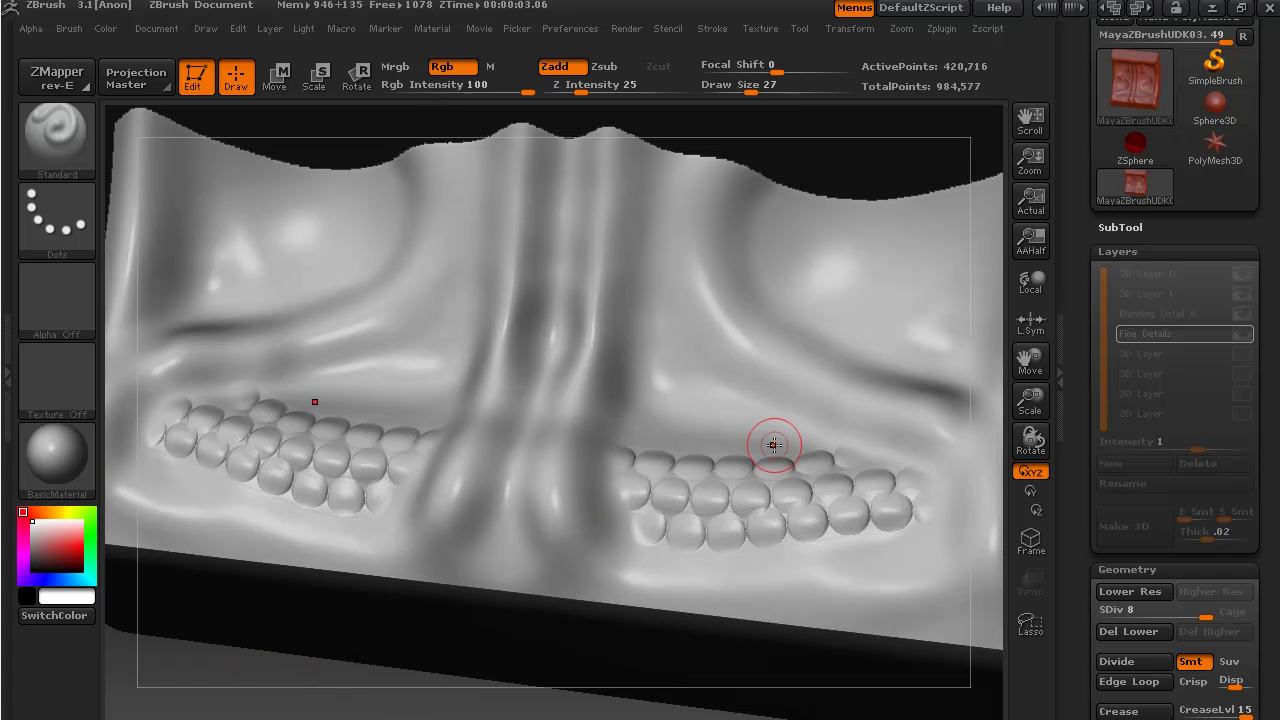
- Tilt the view toward the beads and shrink the brush draw size, undoing a trial bead
mouse_move(295, 684)
mouse_down()
mouse_move(243, 703)
mouse_move(331, 695)
mouse_move(291, 702)
mouse_up()
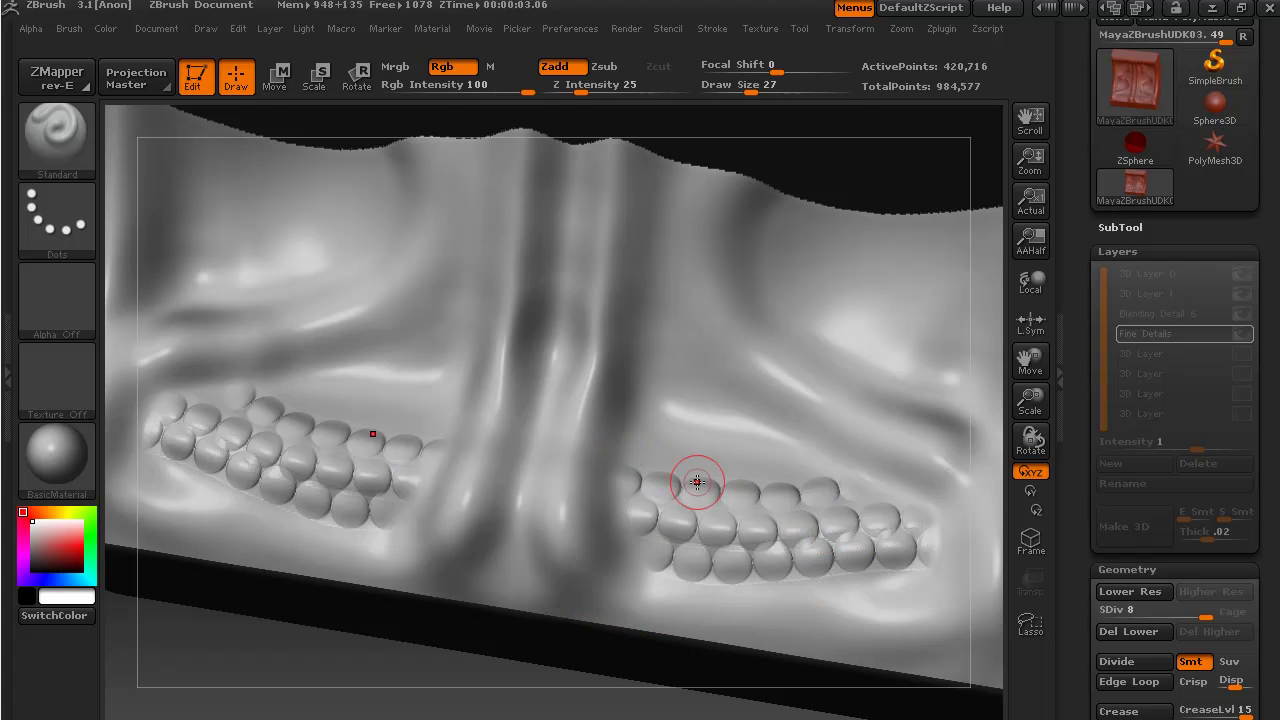
drag(474, 672, 600, 590)
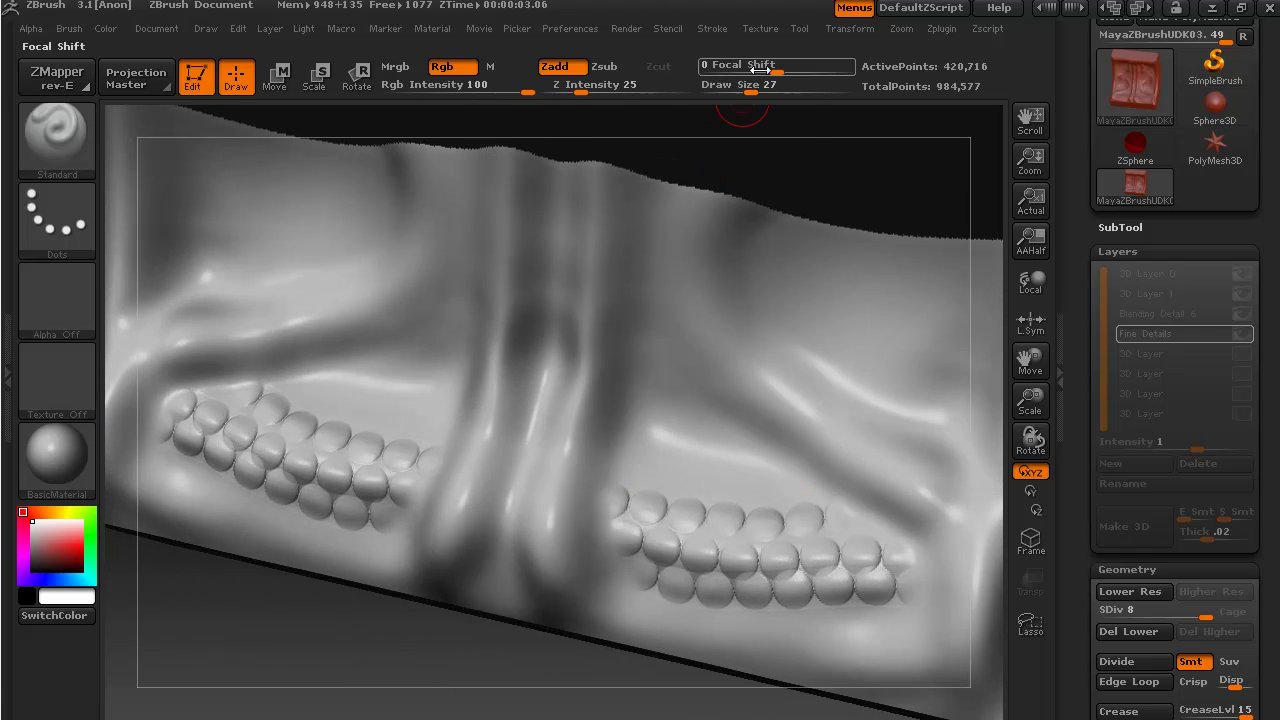
drag(770, 91, 749, 92)
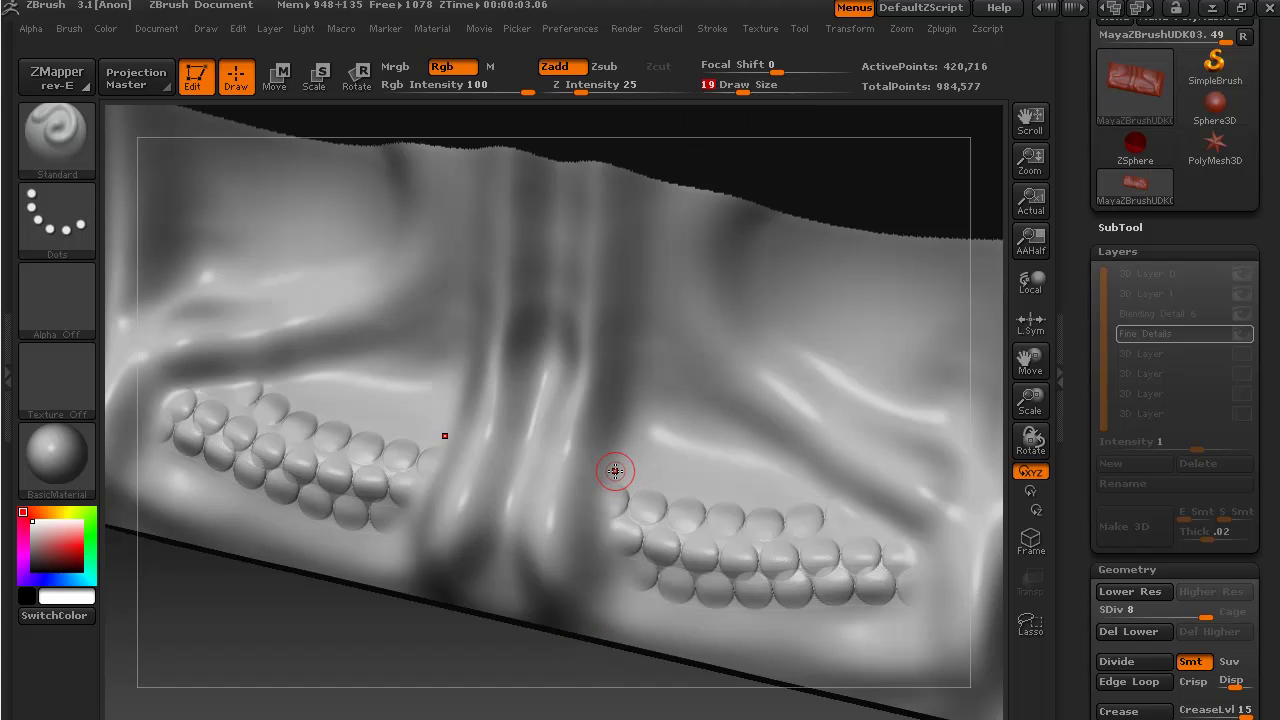
drag(615, 471, 635, 479)
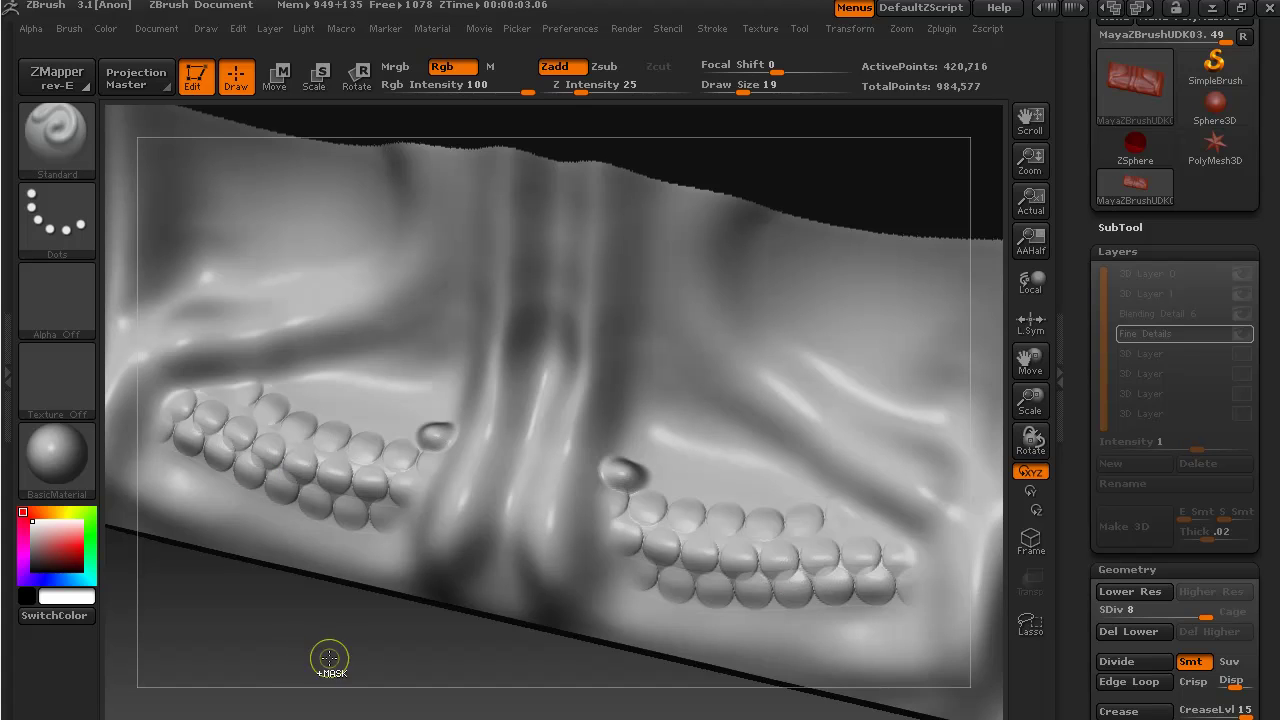
key(ctrl+z)
- Lay a row of small Stitch1 beads along the bottom of both bead clusters
click(34, 133)
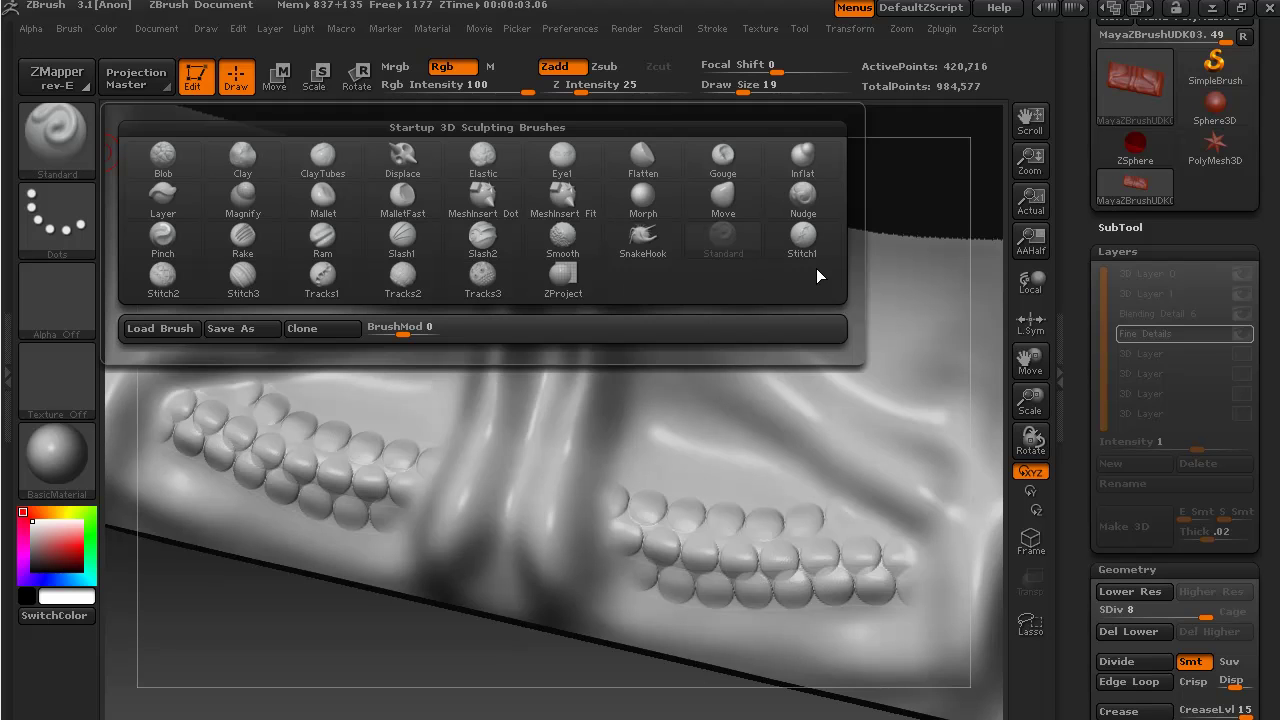
click(818, 236)
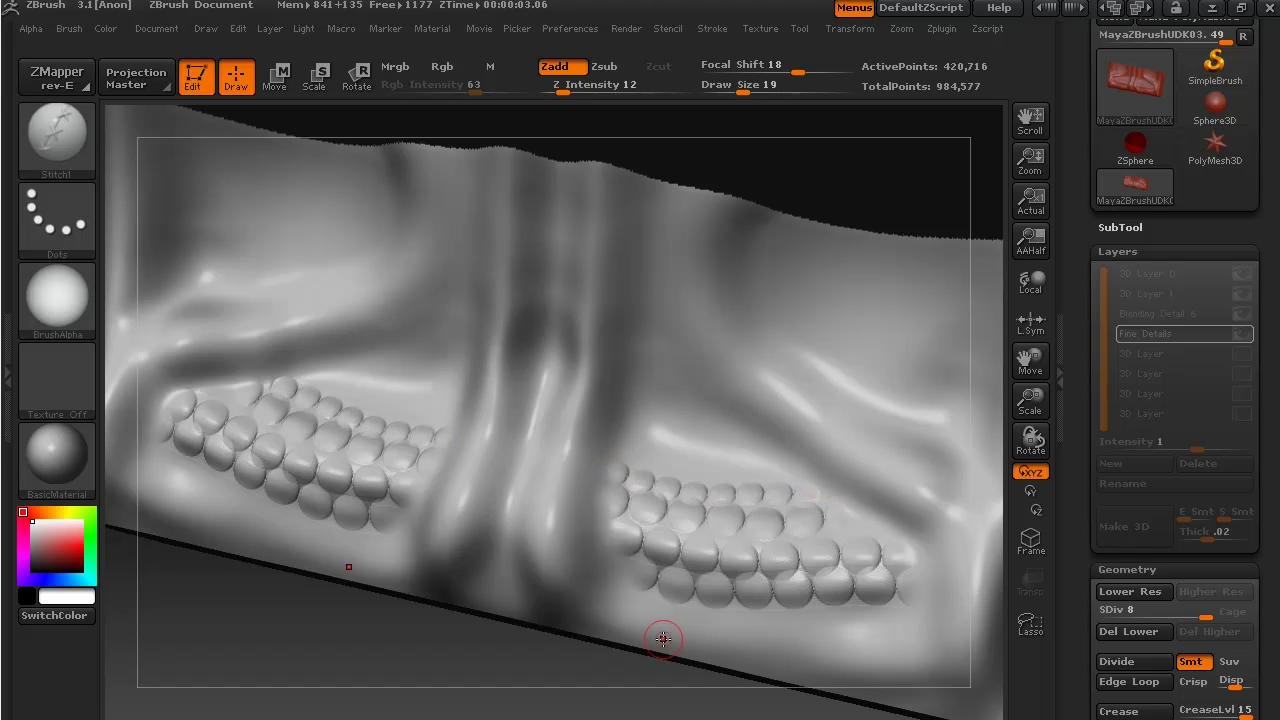
mouse_move(655, 605)
mouse_down()
mouse_move(763, 620)
mouse_move(901, 604)
mouse_up()
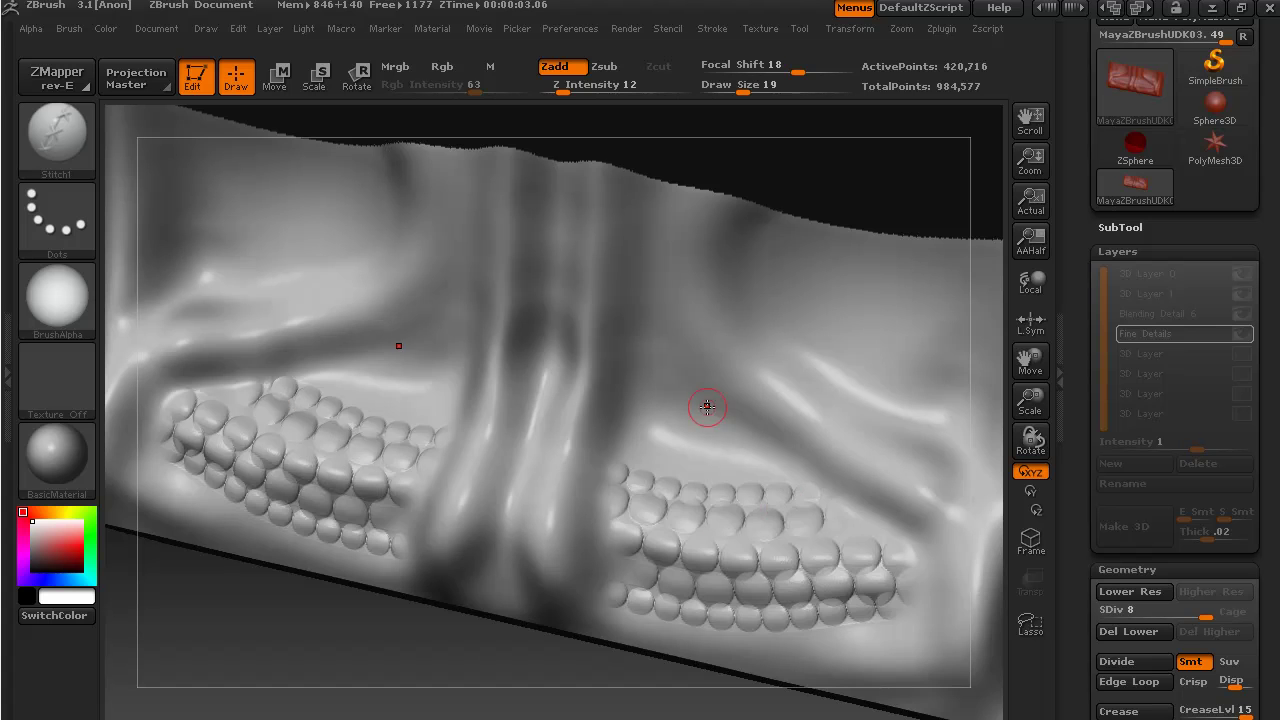
mouse_move(442, 671)
mouse_down()
mouse_move(434, 620)
mouse_move(460, 649)
mouse_move(442, 647)
mouse_move(686, 586)
mouse_up()
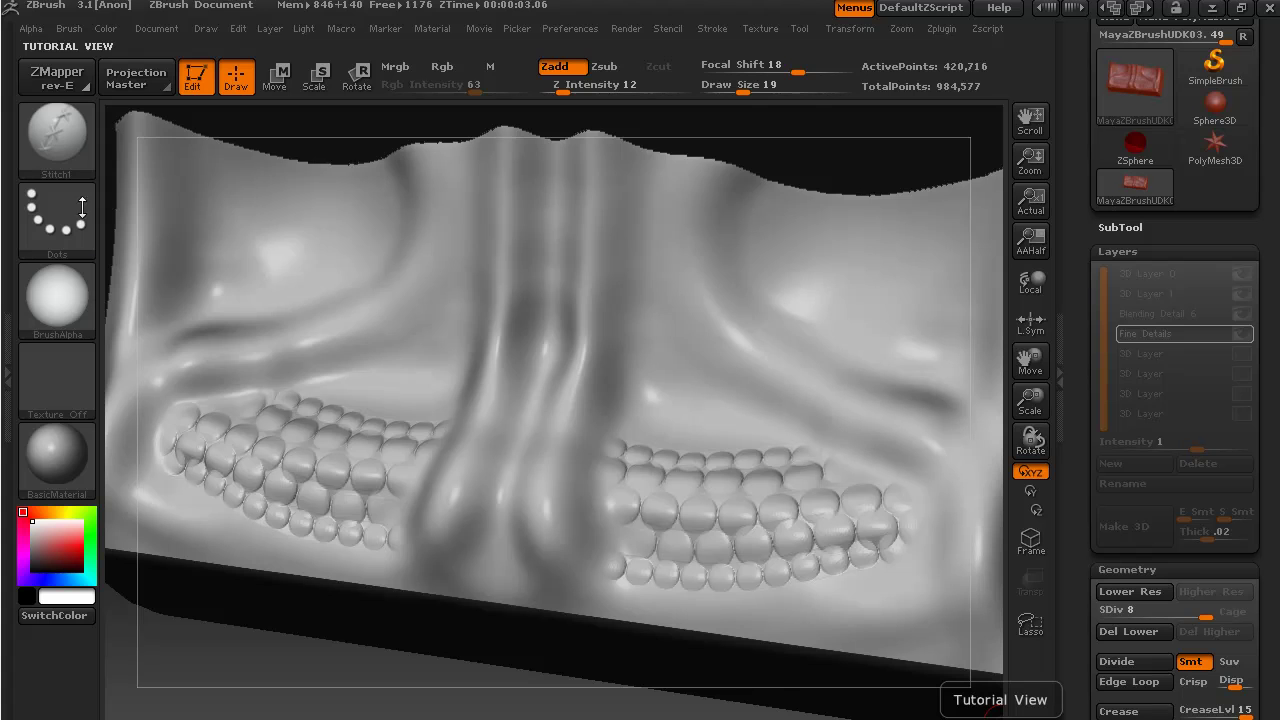
- Set up the Smooth brush with colour painting off, Z Intensity 73 and draw size 61
click(68, 125)
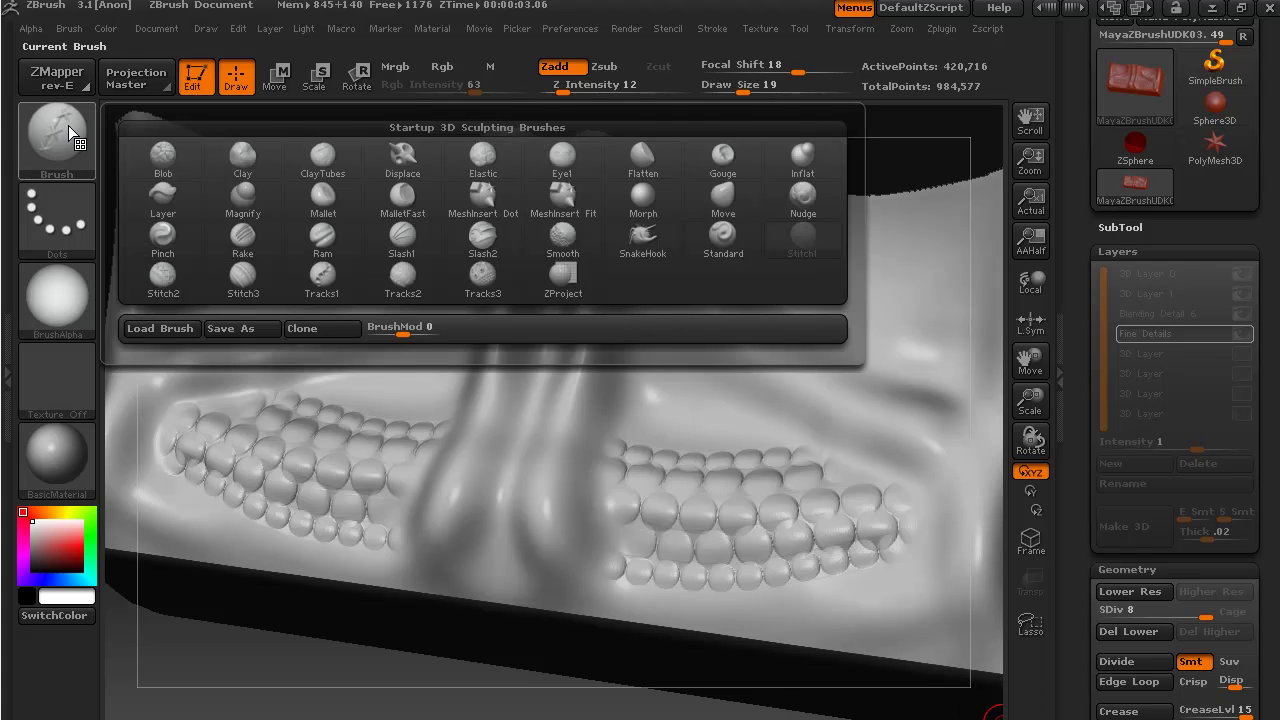
click(563, 237)
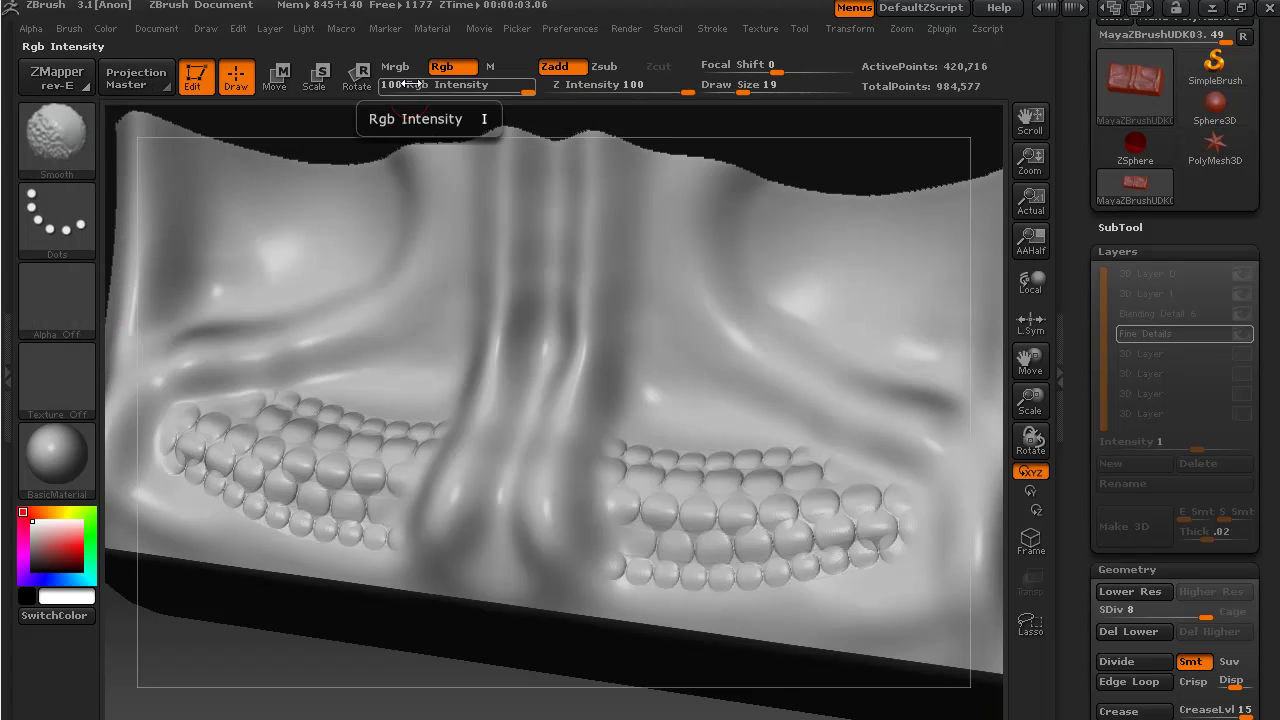
click(443, 66)
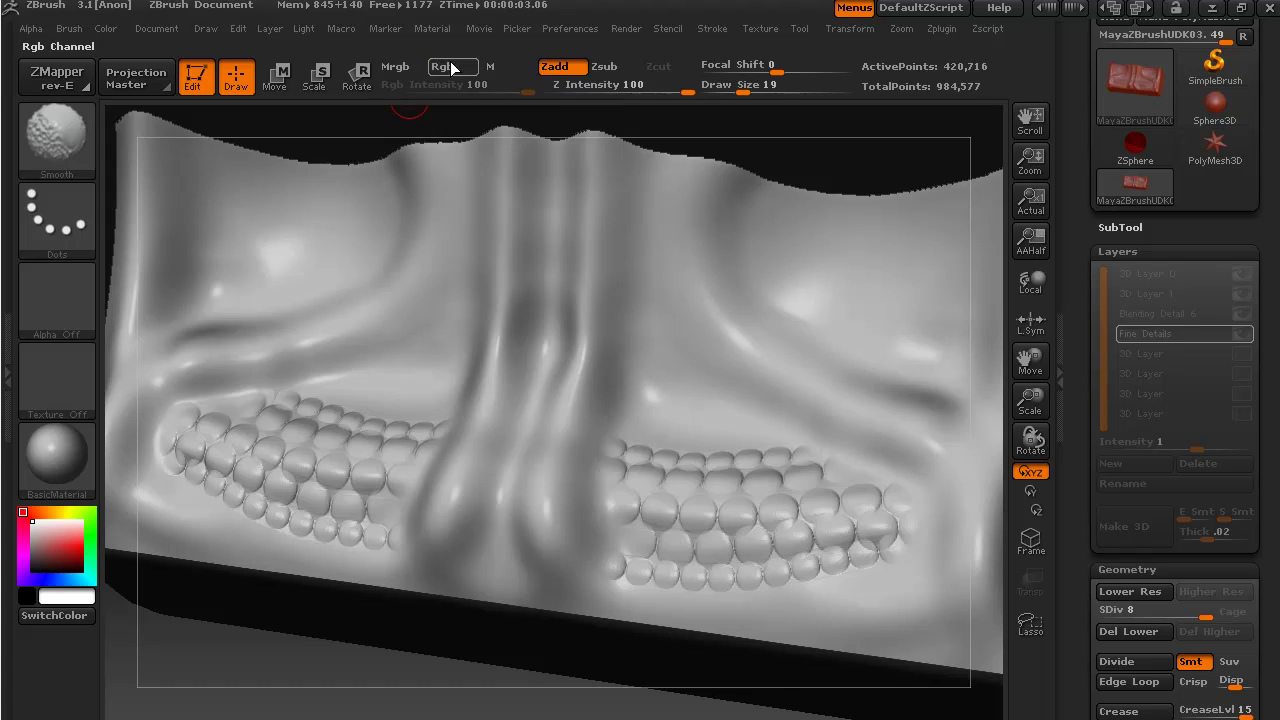
drag(687, 89, 650, 89)
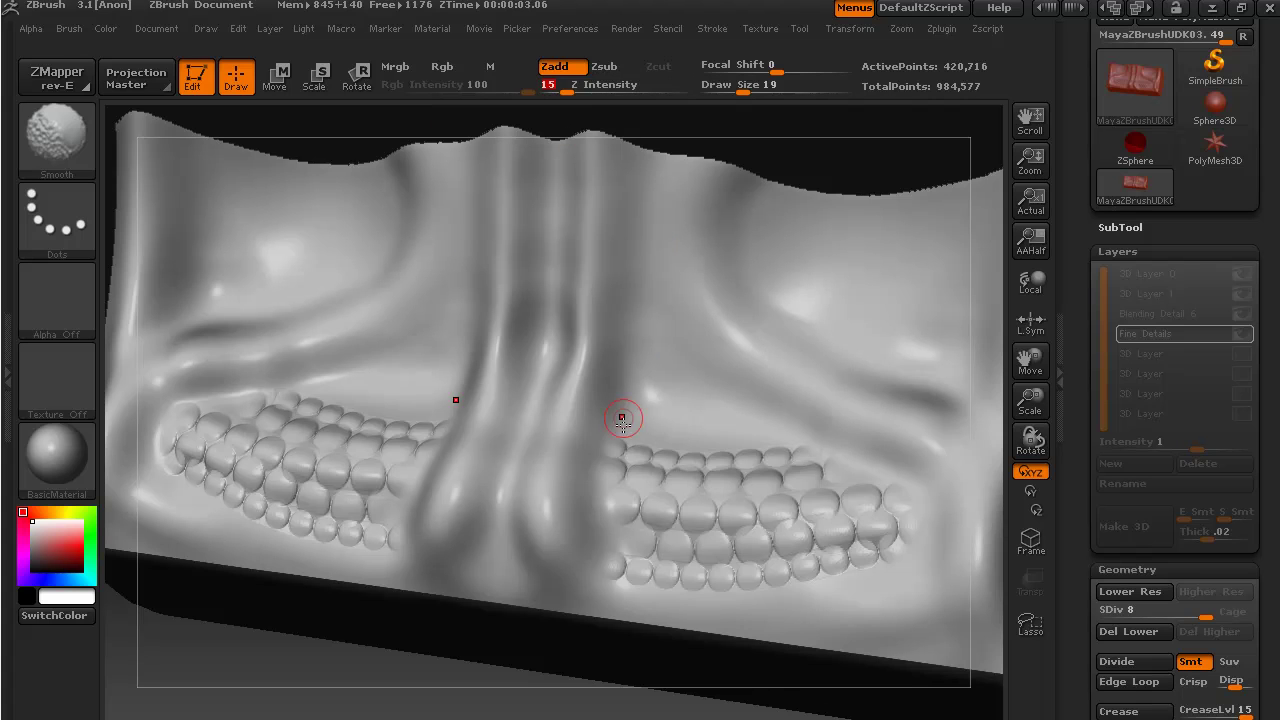
key(s)
drag(750, 90, 772, 92)
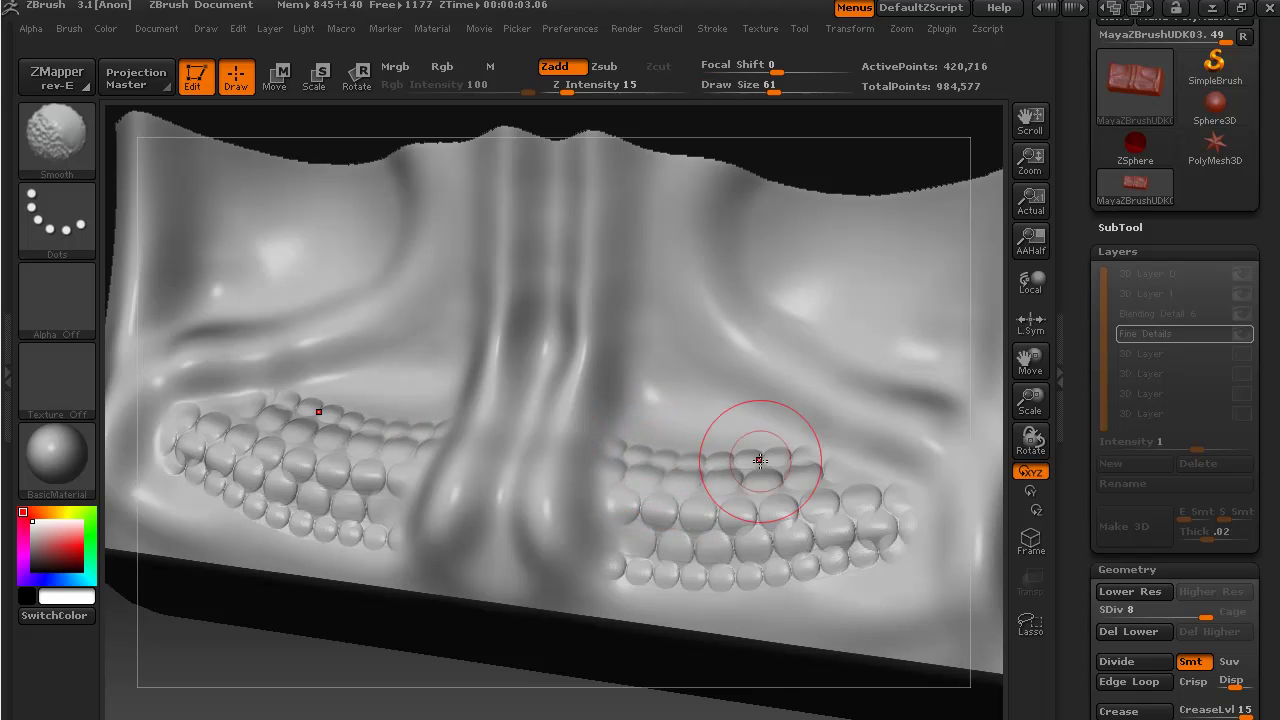
- Smooth the right bump cluster and its mirror, then return draw size to 22
drag(903, 509, 926, 529)
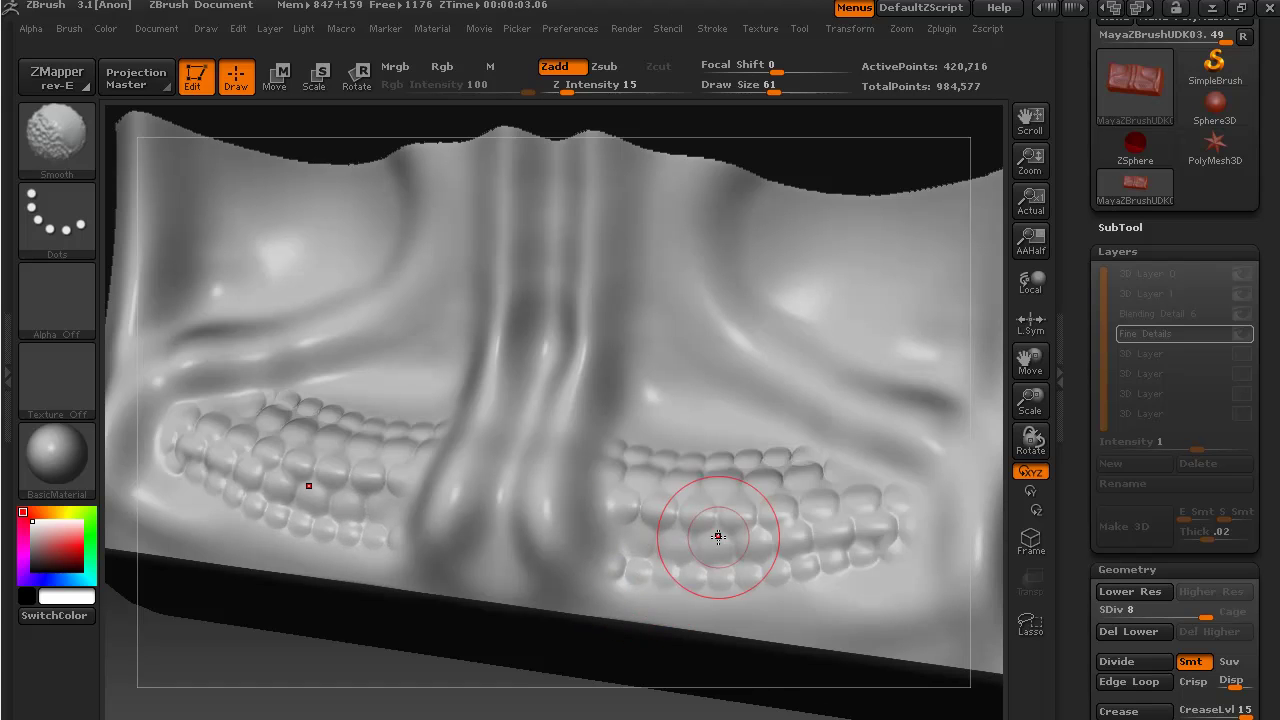
drag(771, 472, 846, 506)
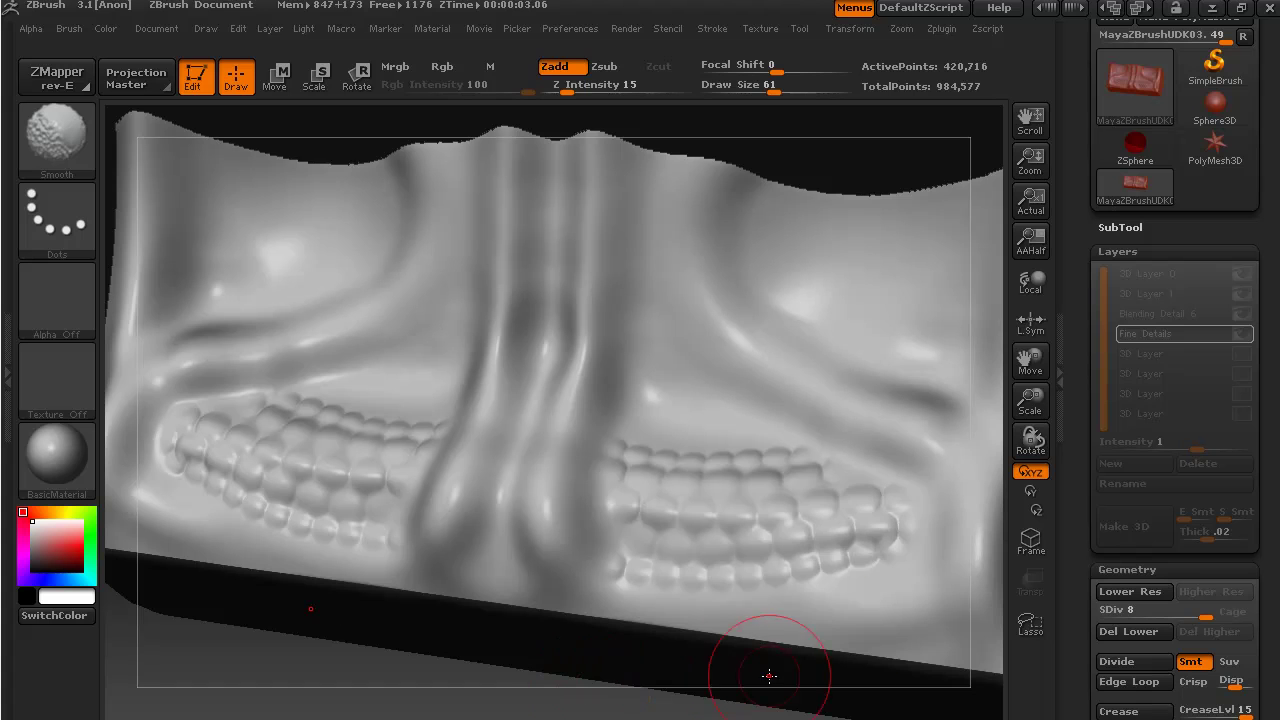
drag(866, 543, 886, 530)
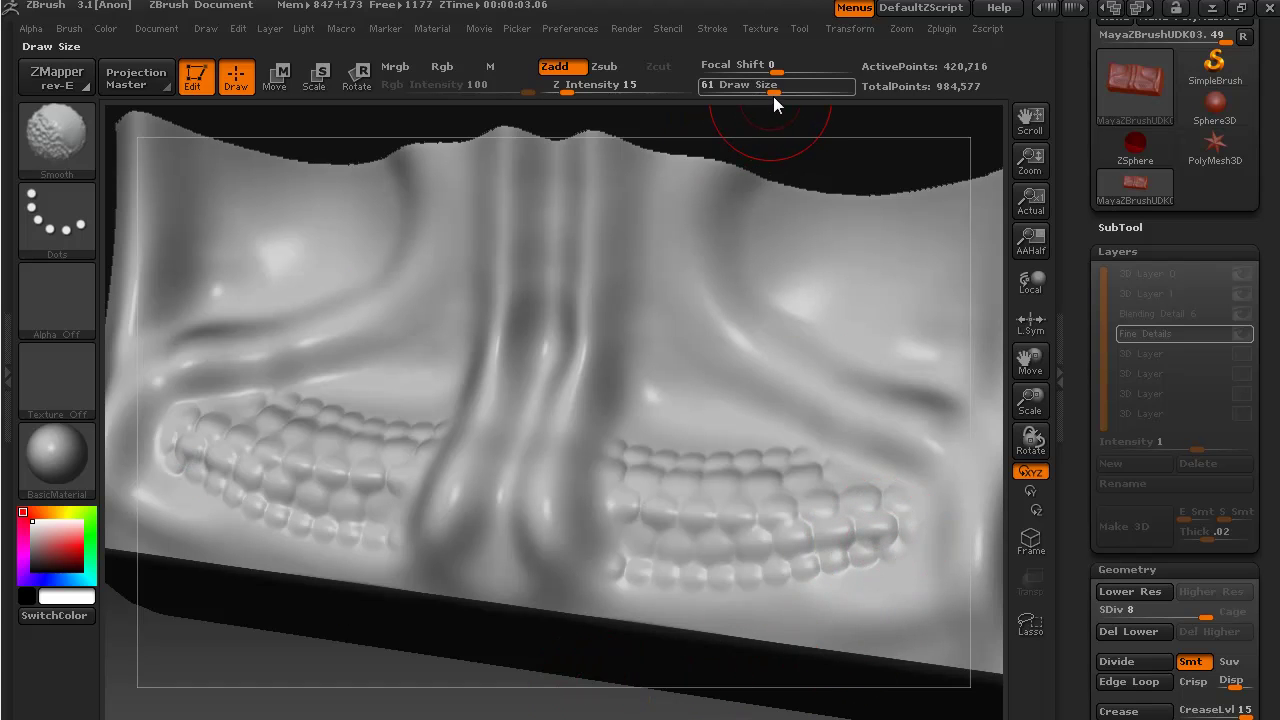
drag(775, 92, 746, 92)
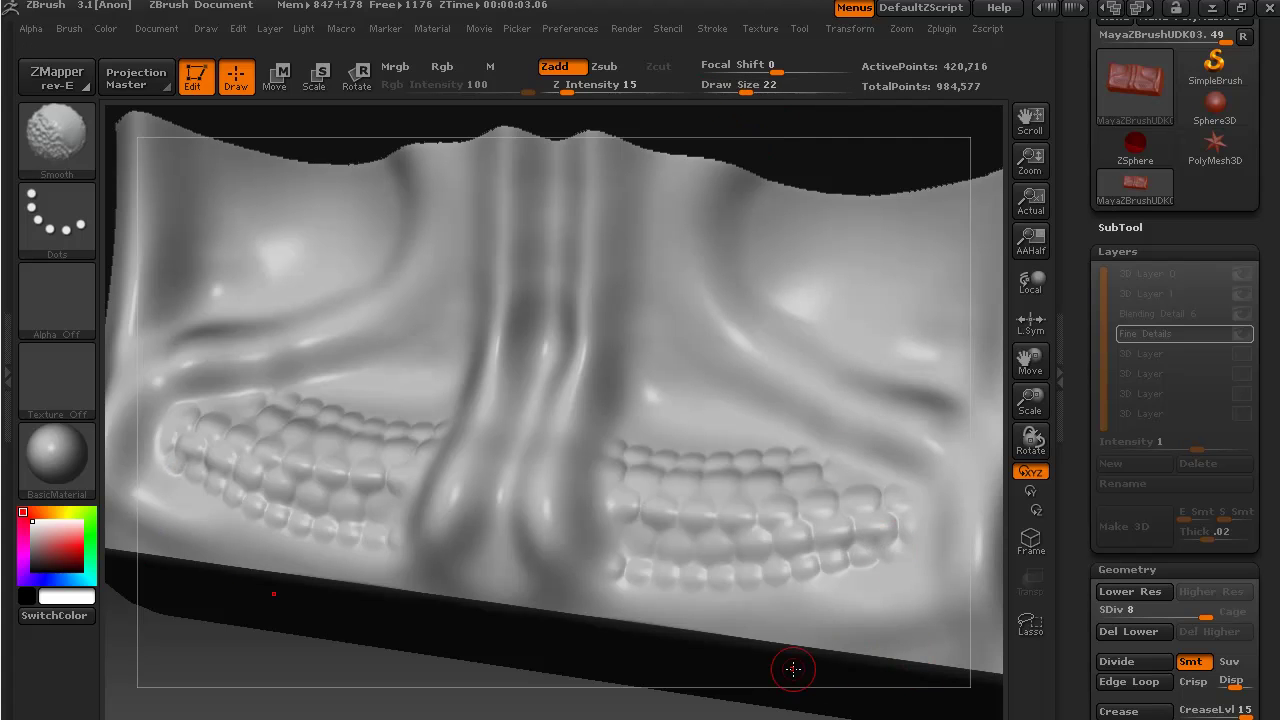
mouse_move(585, 712)
mouse_down()
mouse_move(630, 704)
mouse_move(698, 625)
mouse_up()
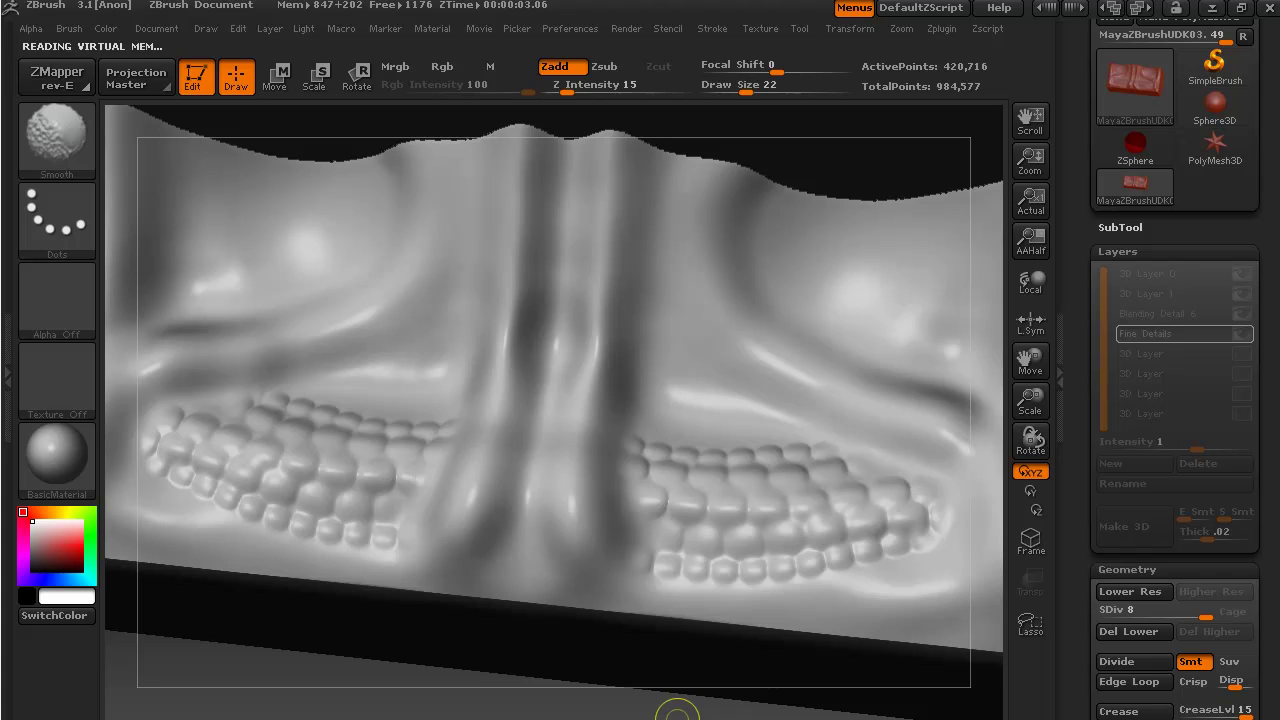
mouse_move(677, 712)
mouse_down()
mouse_move(634, 694)
mouse_move(680, 681)
mouse_move(671, 674)
mouse_move(640, 715)
mouse_move(665, 700)
mouse_up()
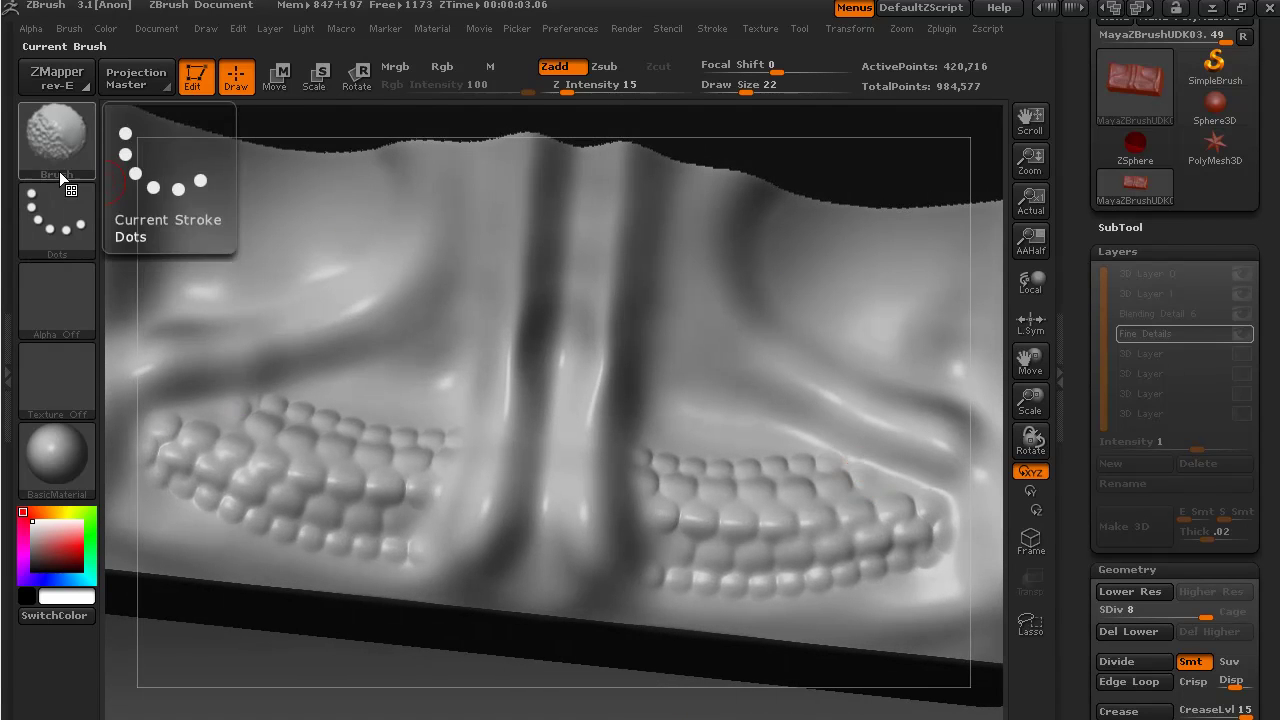
- Switch to the Standard brush, undo a trial dab, and lower Z Intensity to 13
click(68, 124)
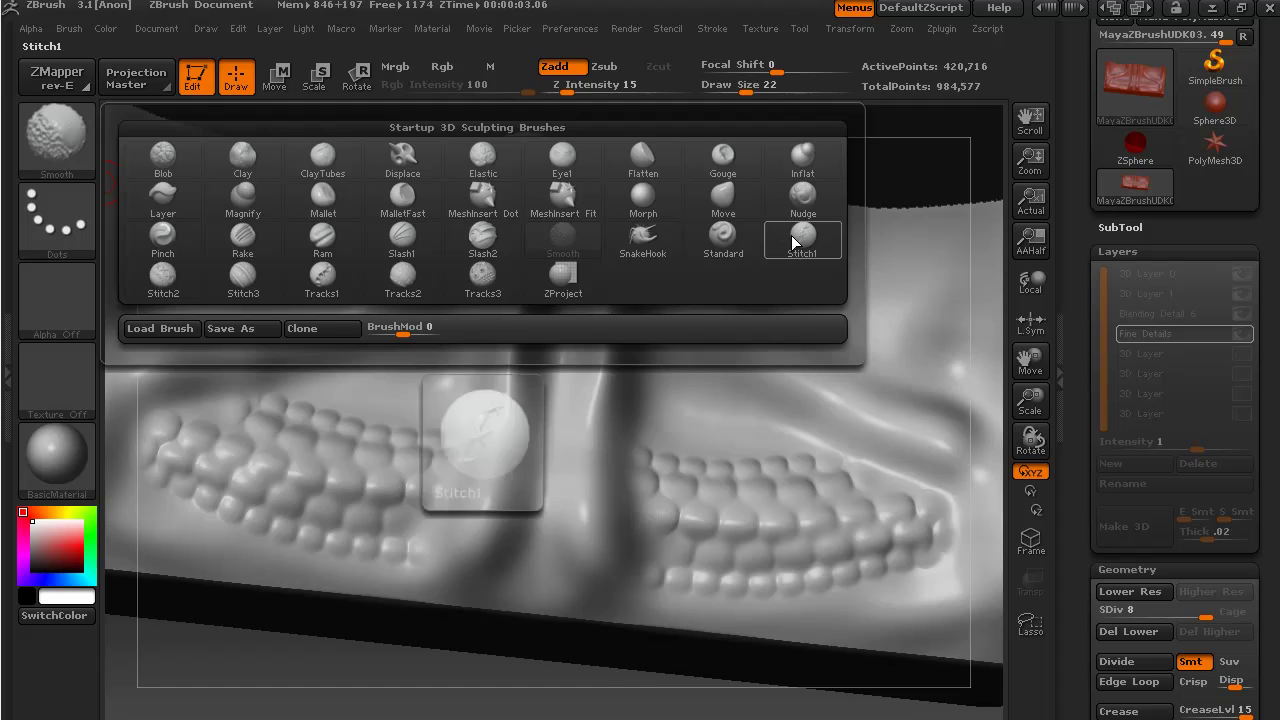
click(730, 242)
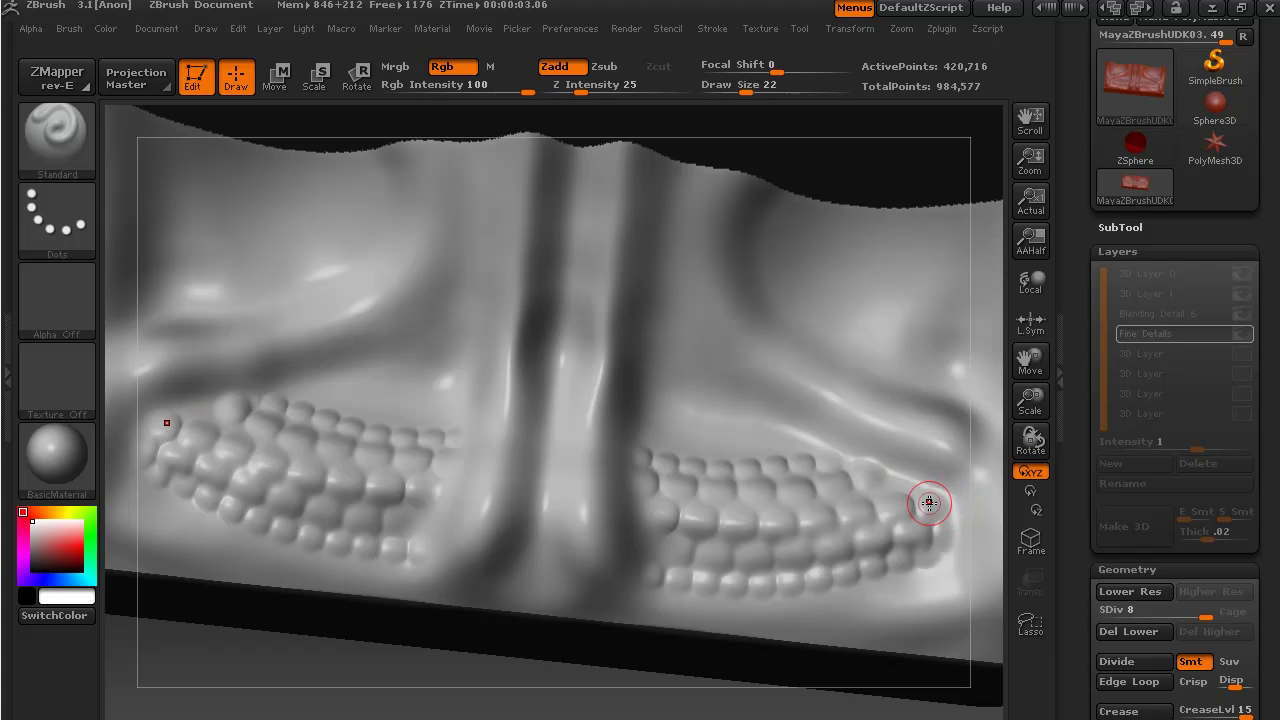
click(904, 483)
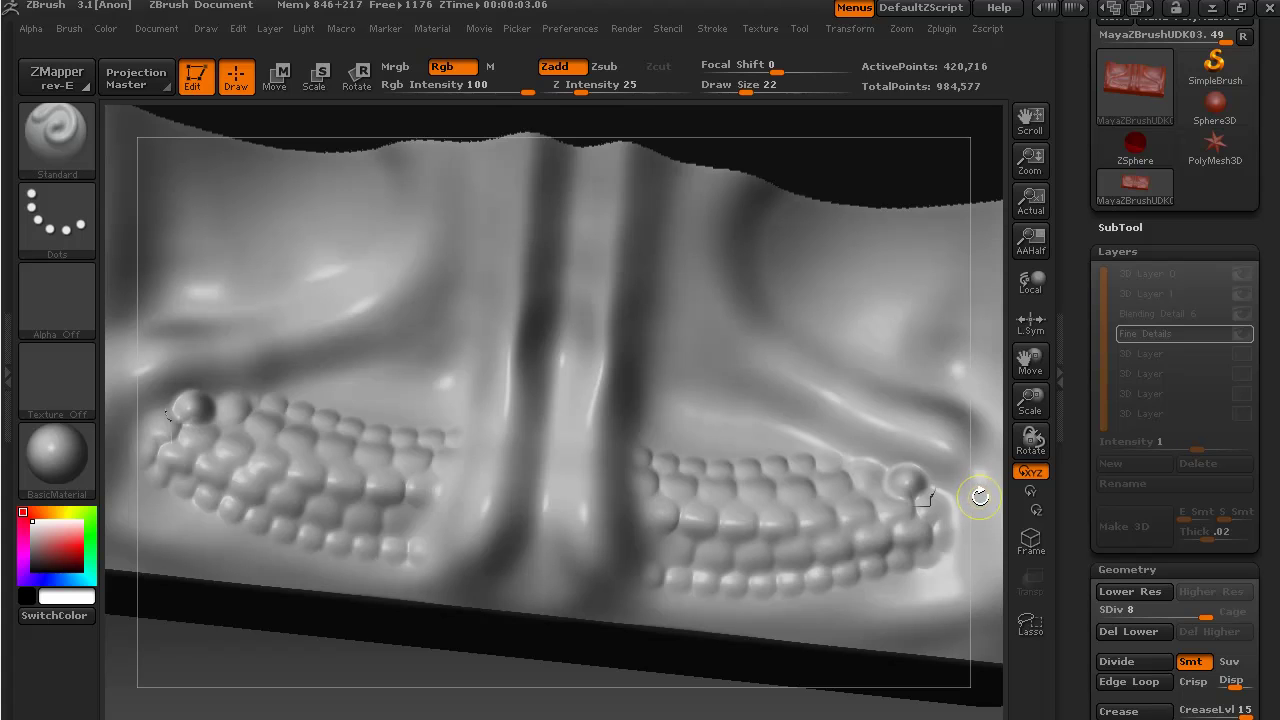
key(ctrl+z)
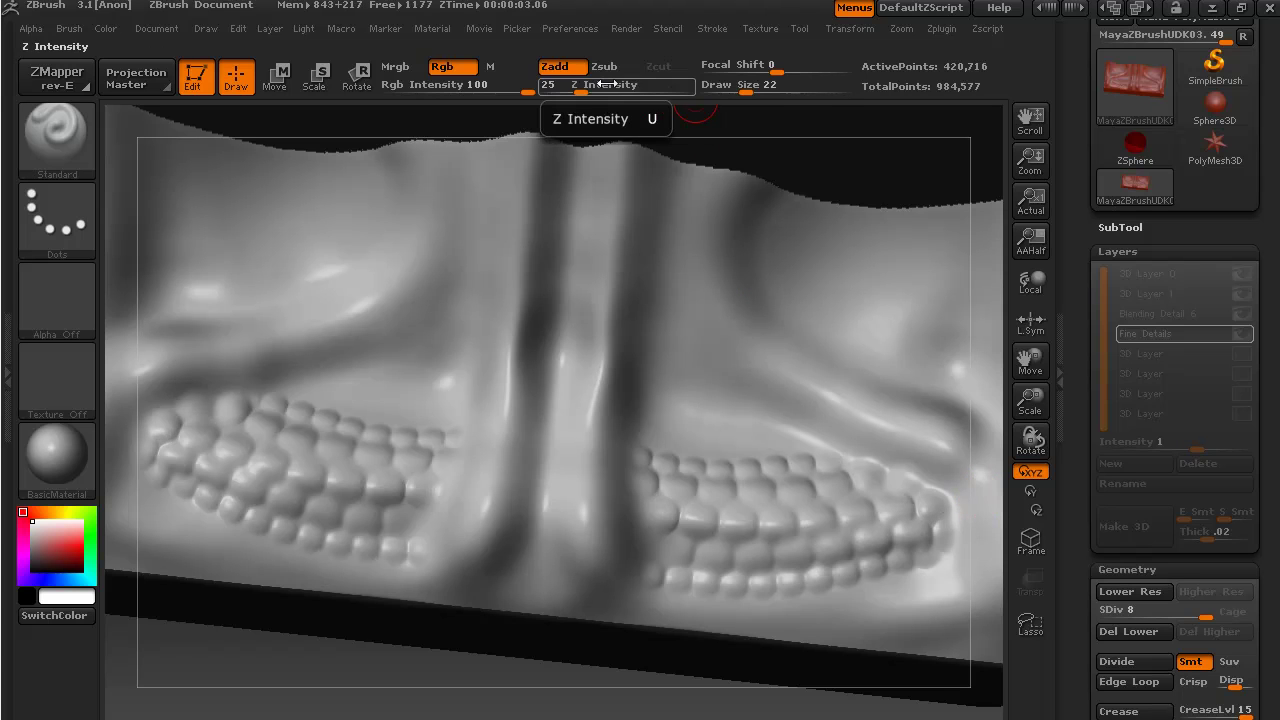
drag(578, 96, 563, 92)
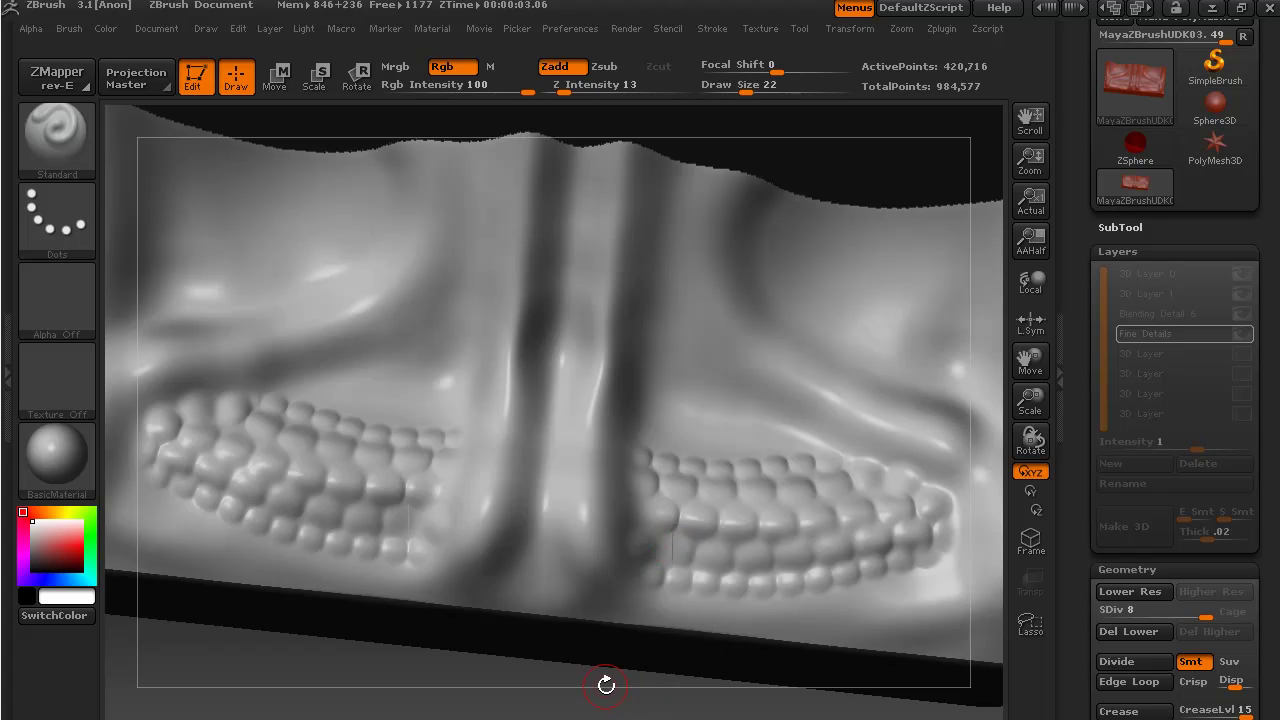
- Rotate the panel to a lower, closer front-on view
mouse_move(606, 683)
mouse_down()
mouse_move(583, 683)
mouse_move(610, 620)
mouse_up()
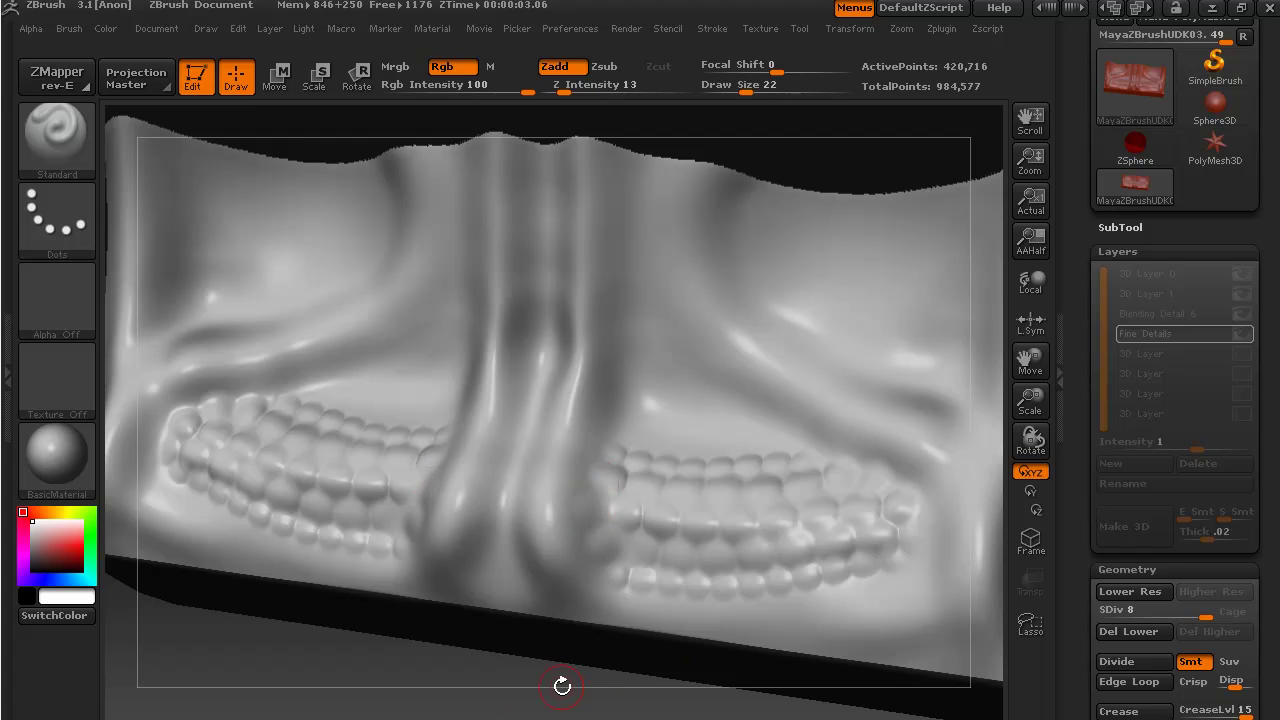
mouse_move(381, 708)
mouse_down()
mouse_move(428, 703)
mouse_move(420, 677)
mouse_move(383, 686)
mouse_up()
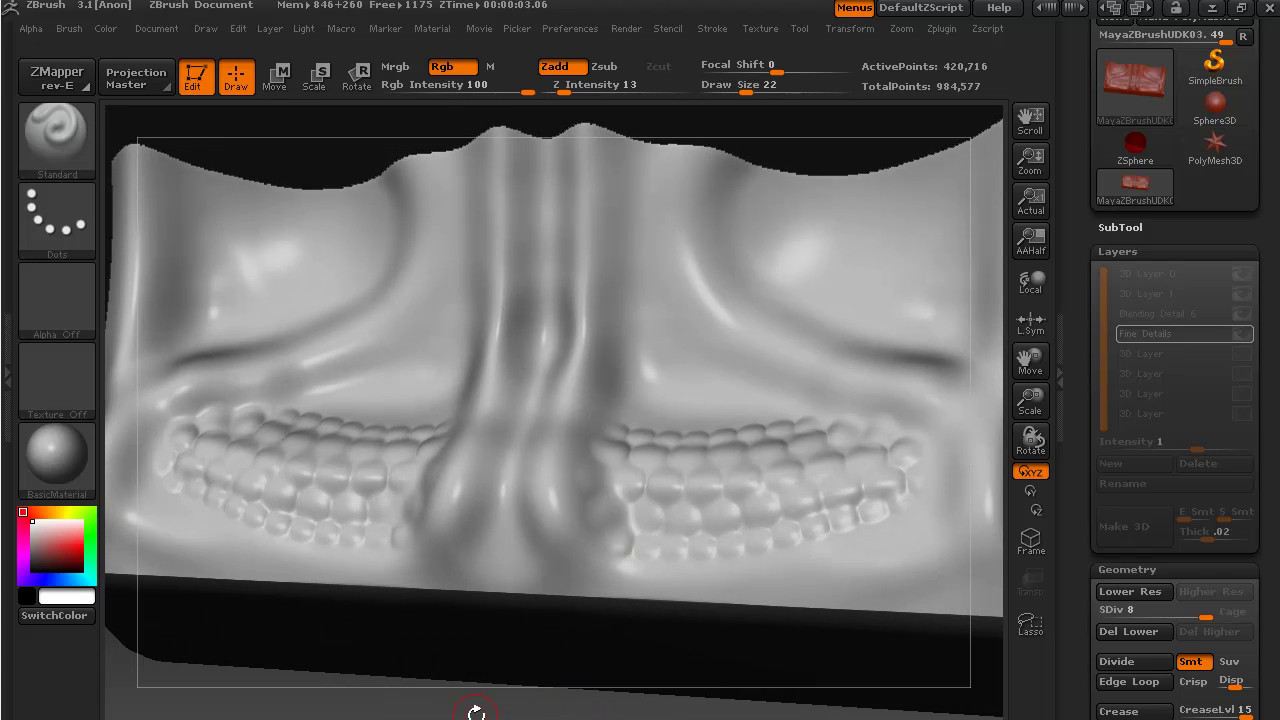
mouse_move(476, 712)
mouse_down()
mouse_move(466, 706)
mouse_move(520, 708)
mouse_up()
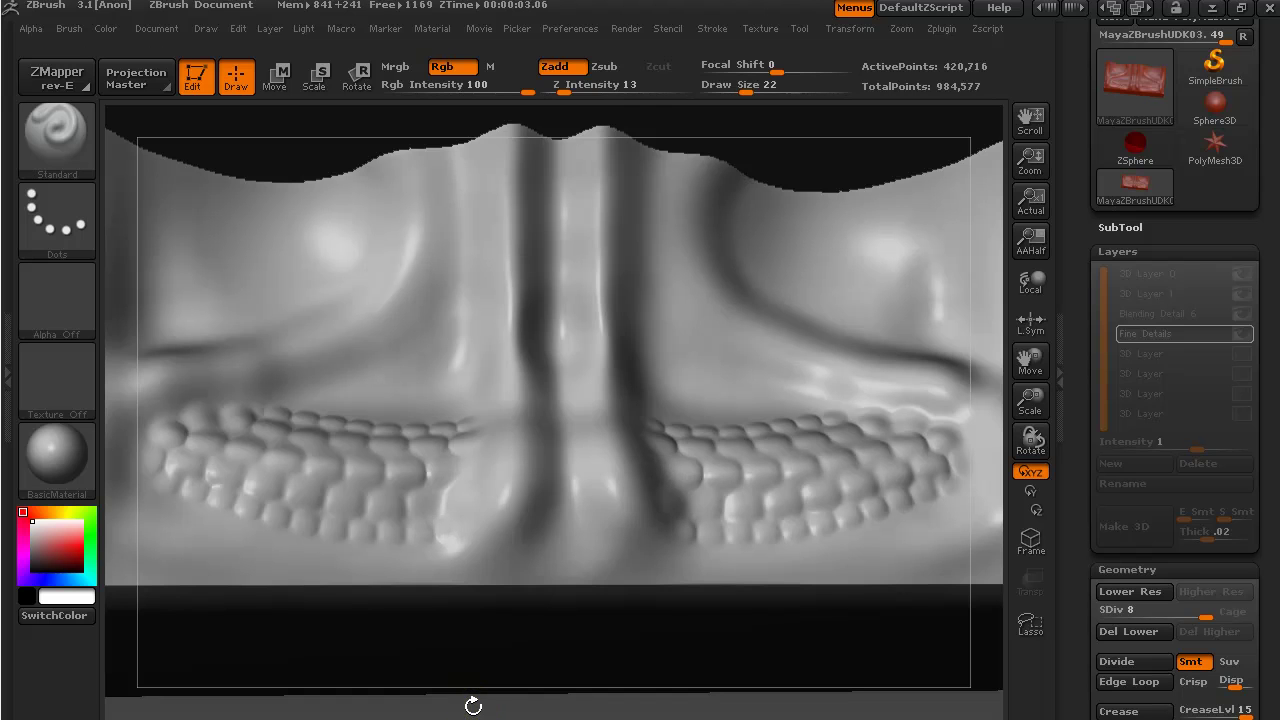
- Unhide the full mesh and toggle the Fine Details layer off and back on
ctrl+shift+click(474, 706)
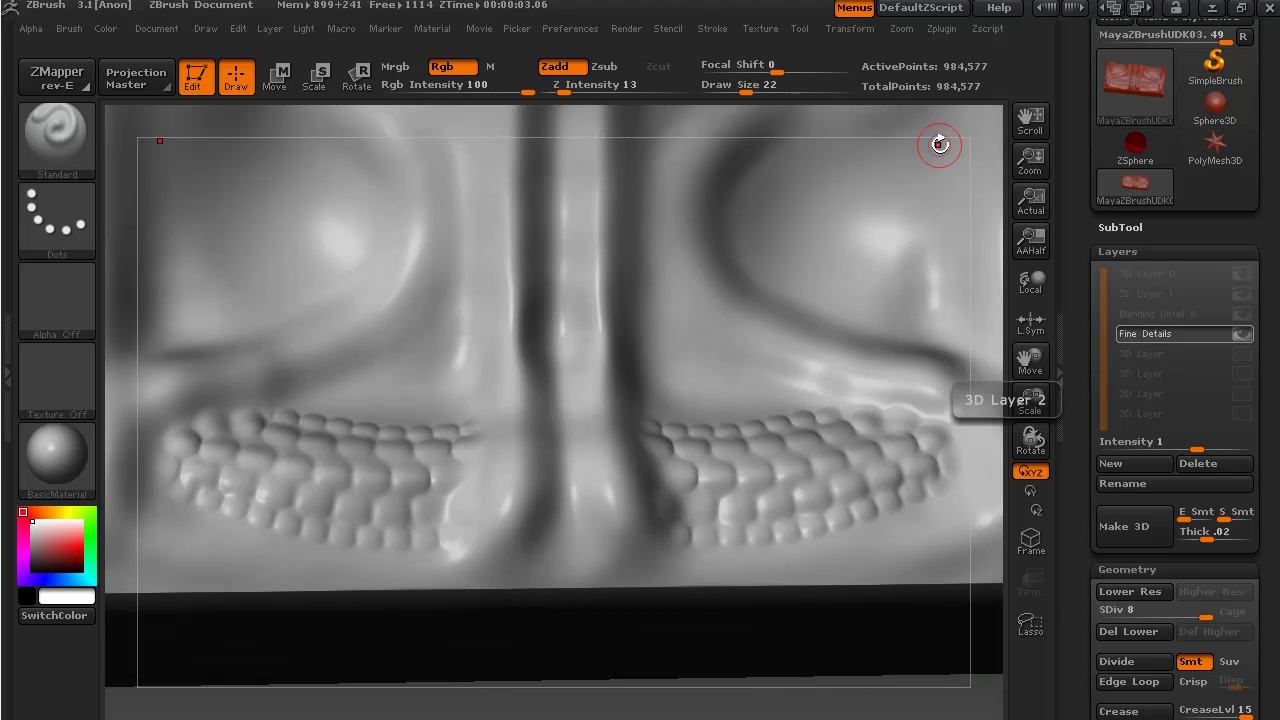
click(1246, 340)
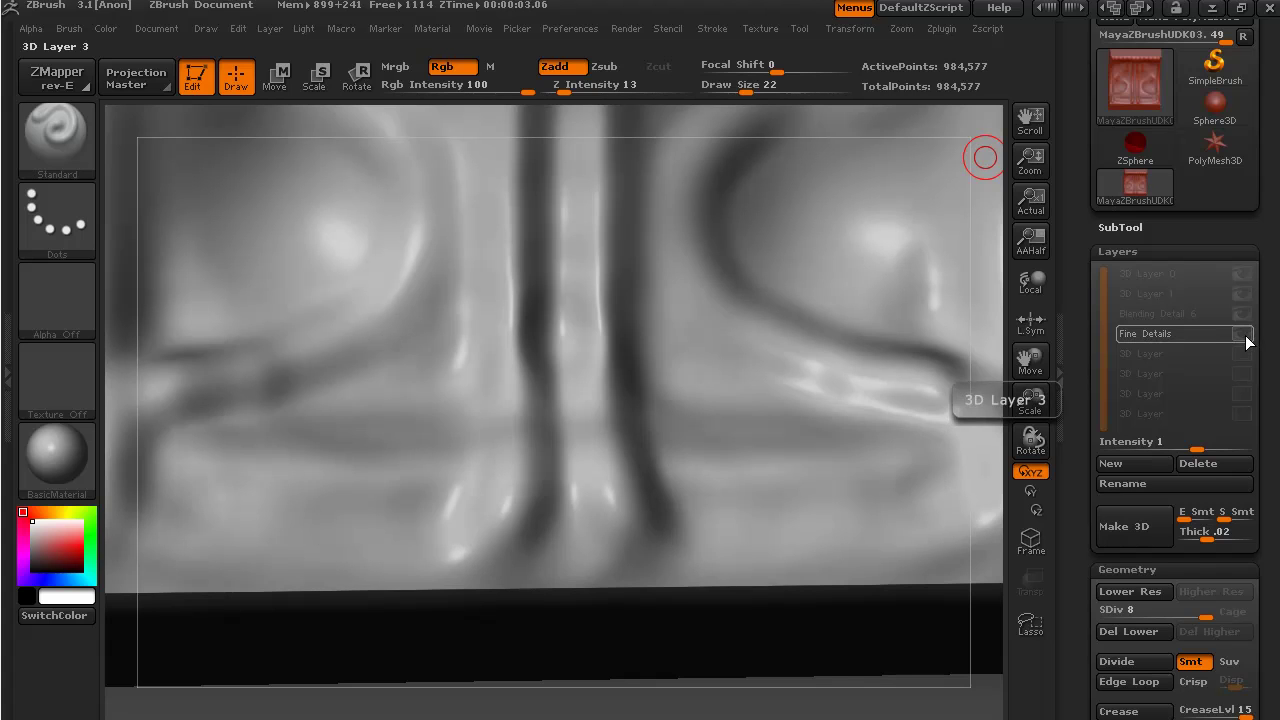
click(1248, 339)
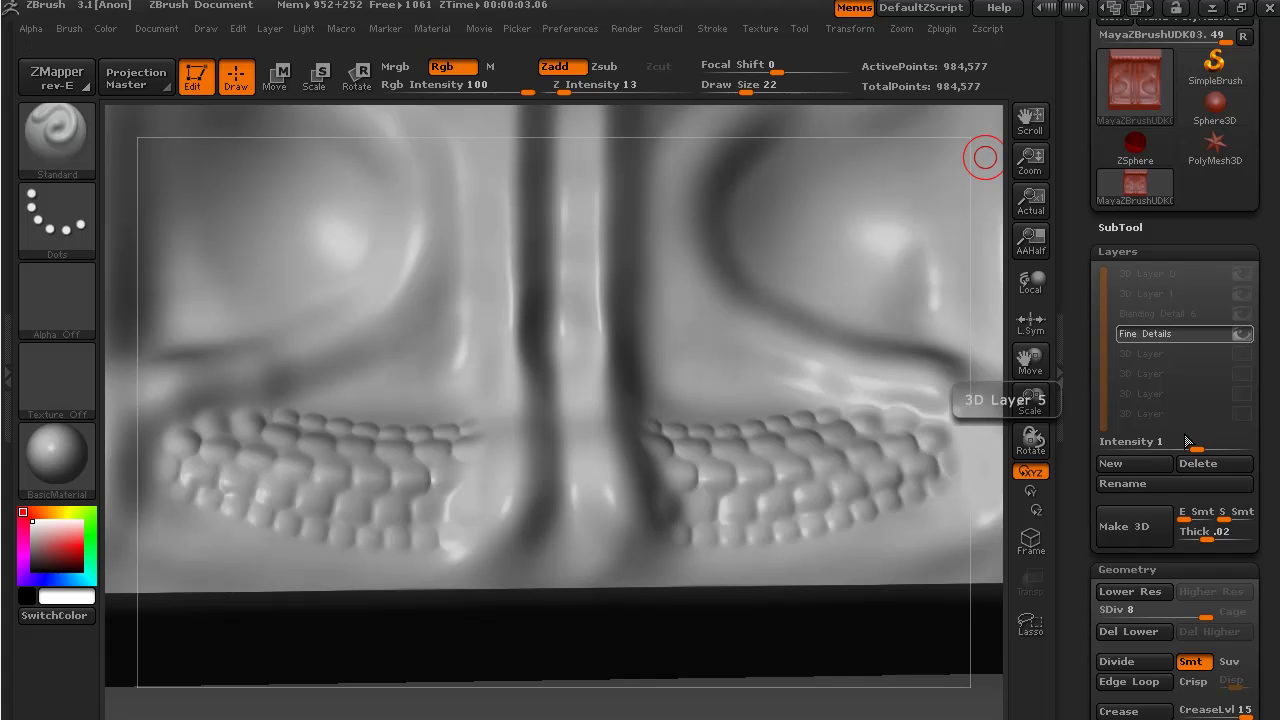
- Compare Fine Details layer intensities of .33, about 1.8 and .90 from different angles
drag(1195, 450, 1189, 449)
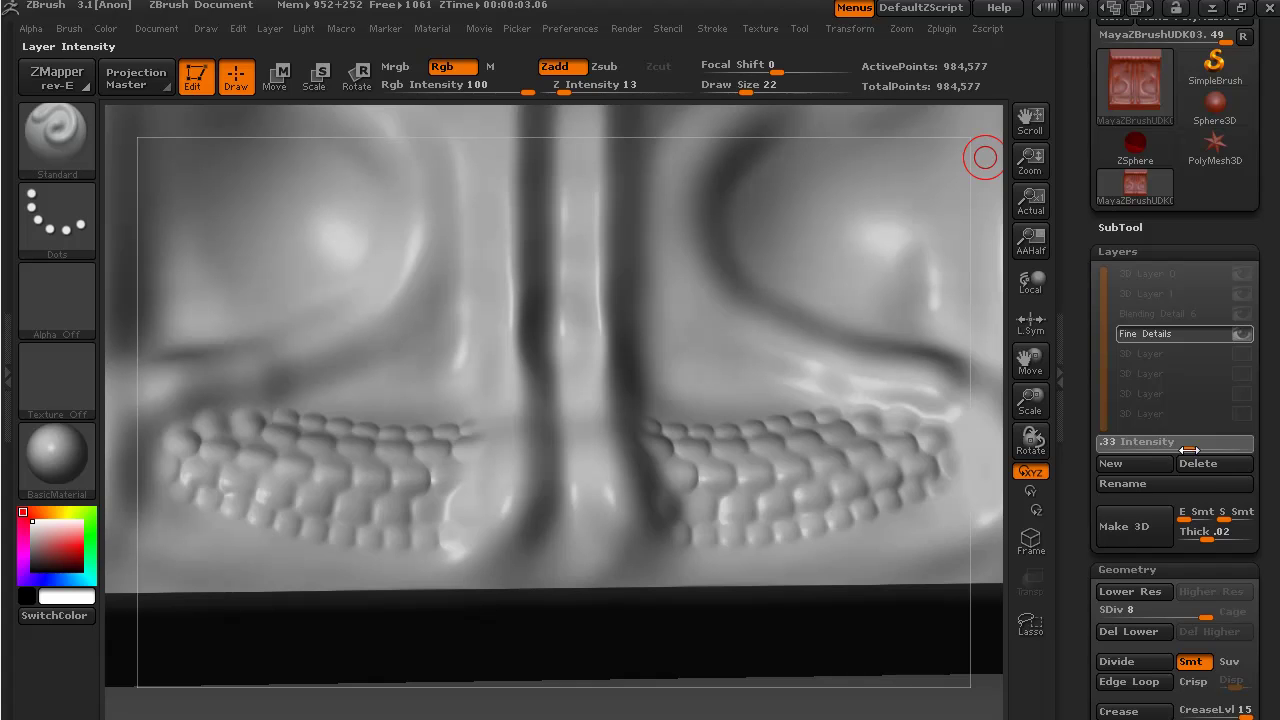
drag(819, 711, 772, 710)
drag(1190, 449, 1207, 449)
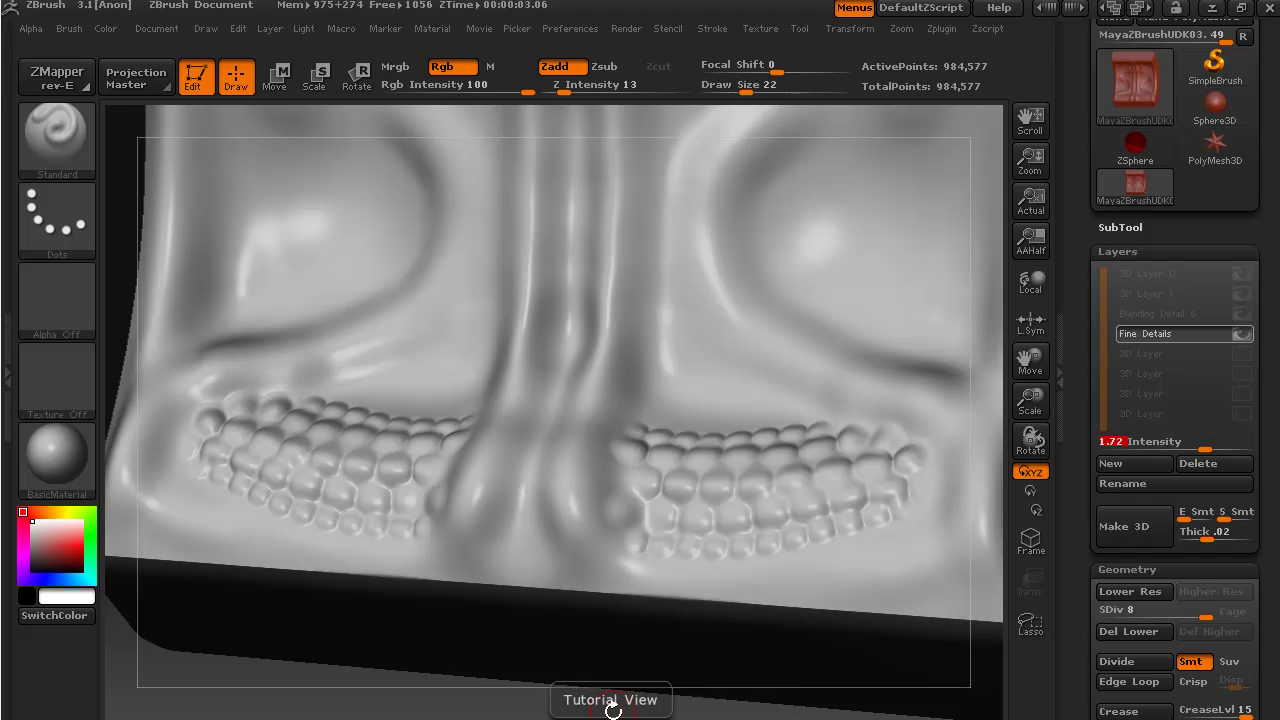
mouse_move(612, 708)
mouse_down()
mouse_move(600, 703)
mouse_move(622, 713)
mouse_up()
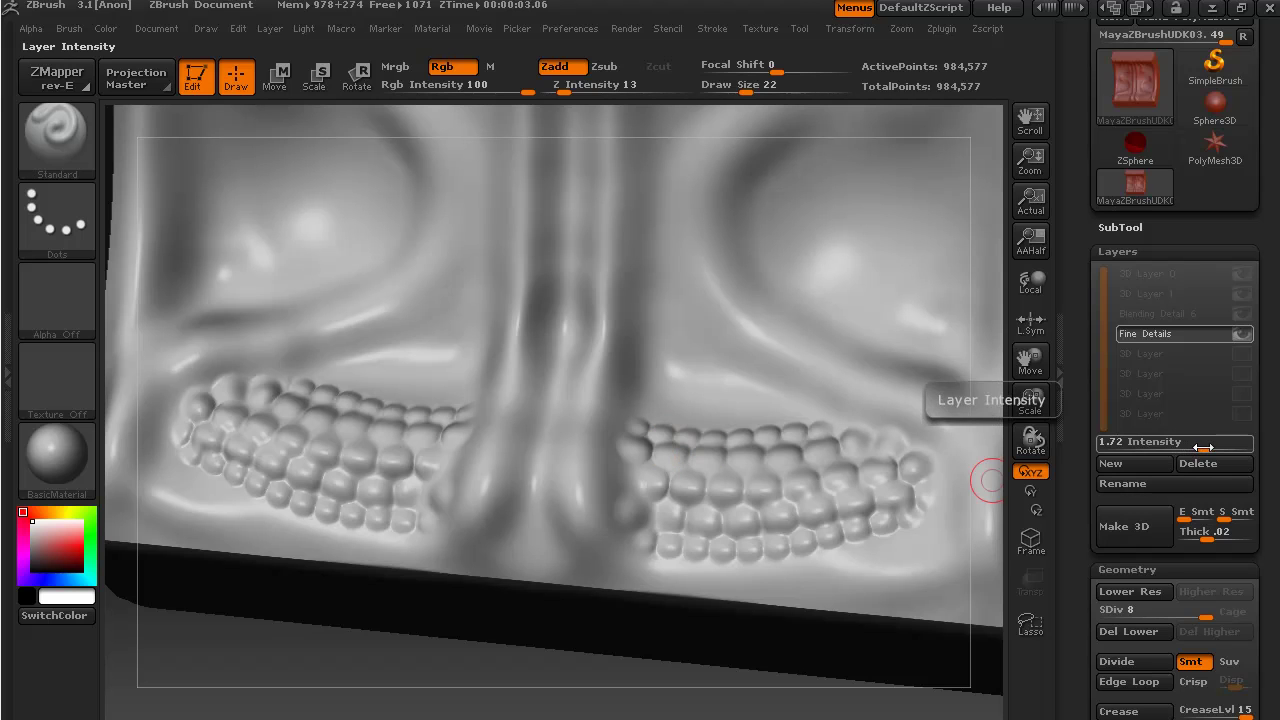
drag(1203, 448, 1196, 448)
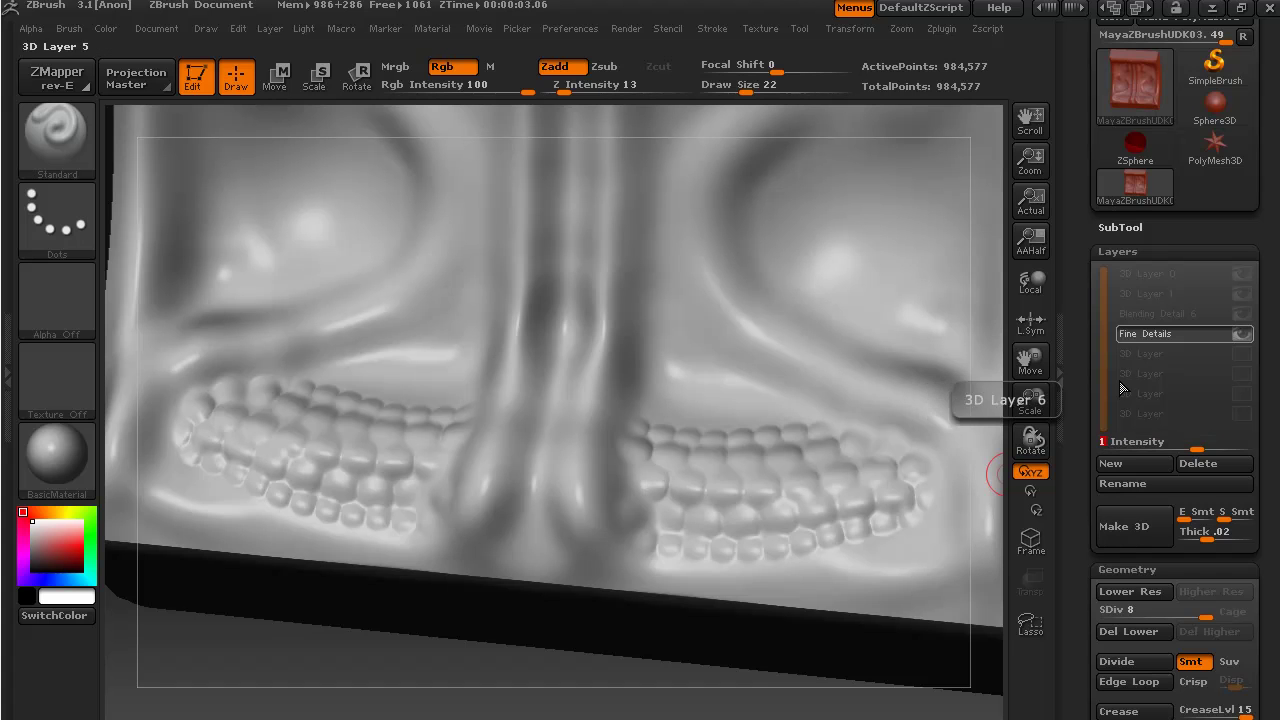
- Stamp a mirrored row of square stitches across the clusters using Stitch1 with Alpha 28
drag(584, 683, 566, 674)
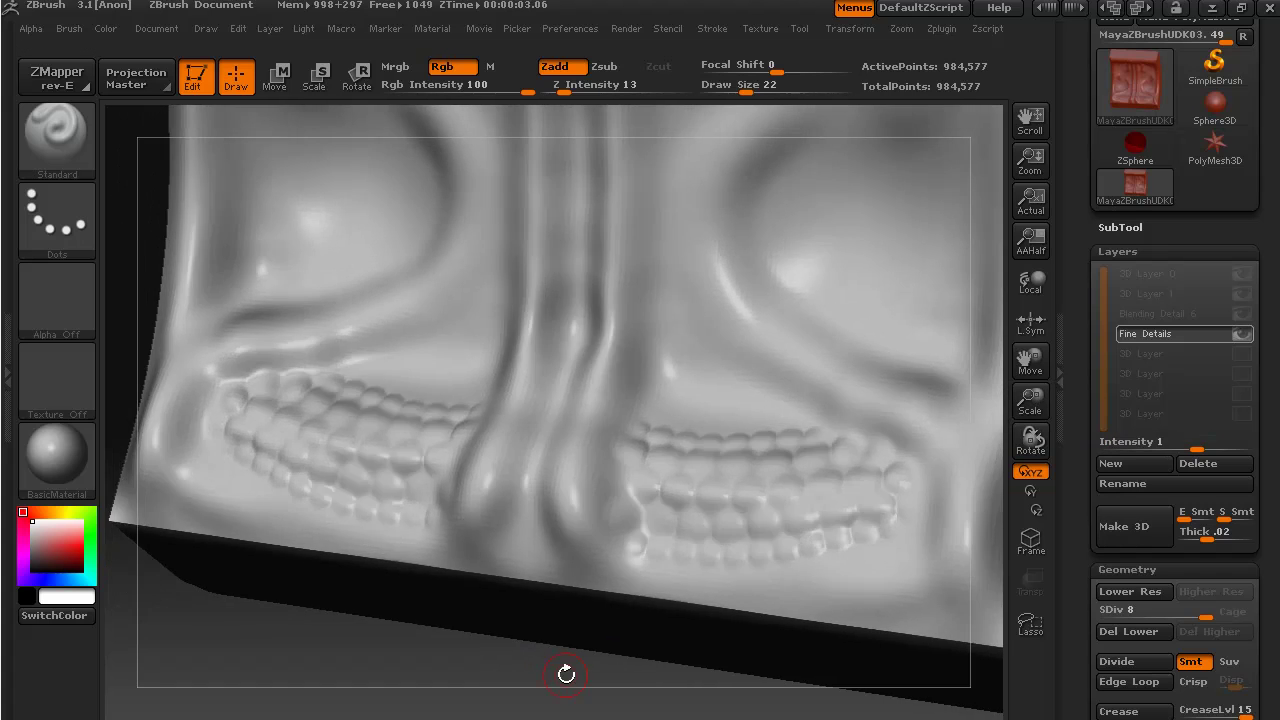
click(51, 218)
click(56, 132)
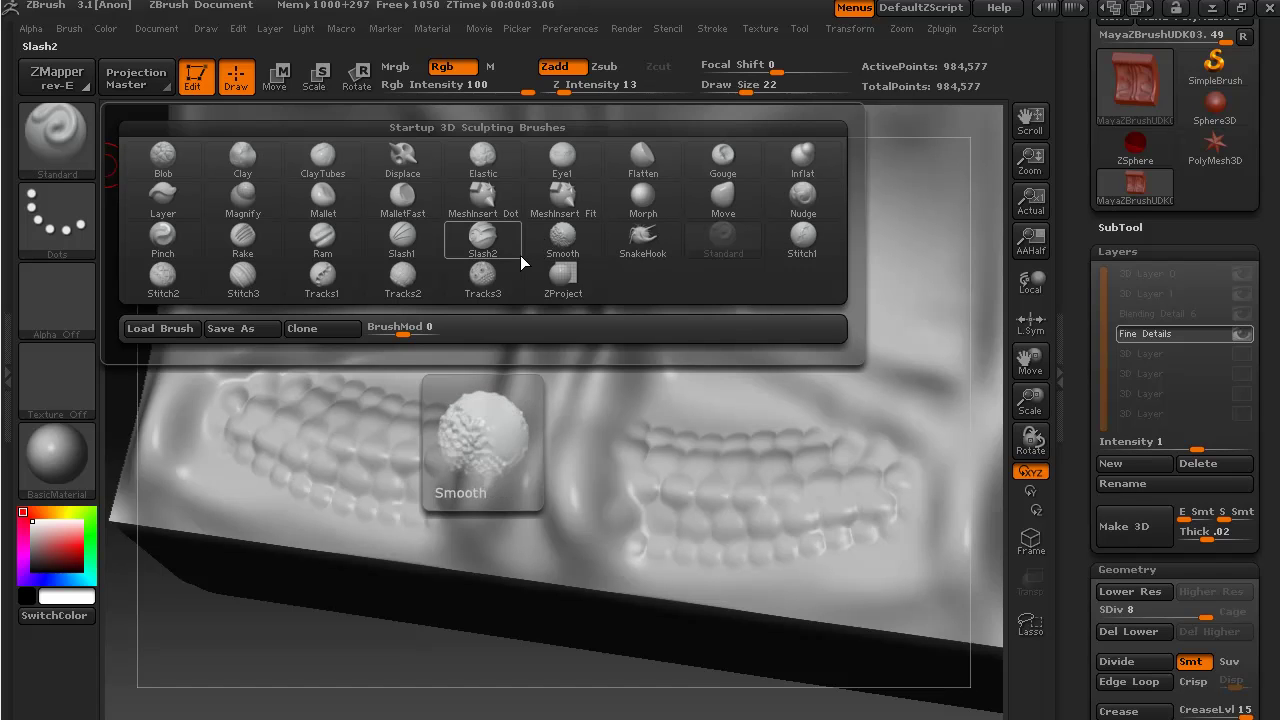
click(805, 236)
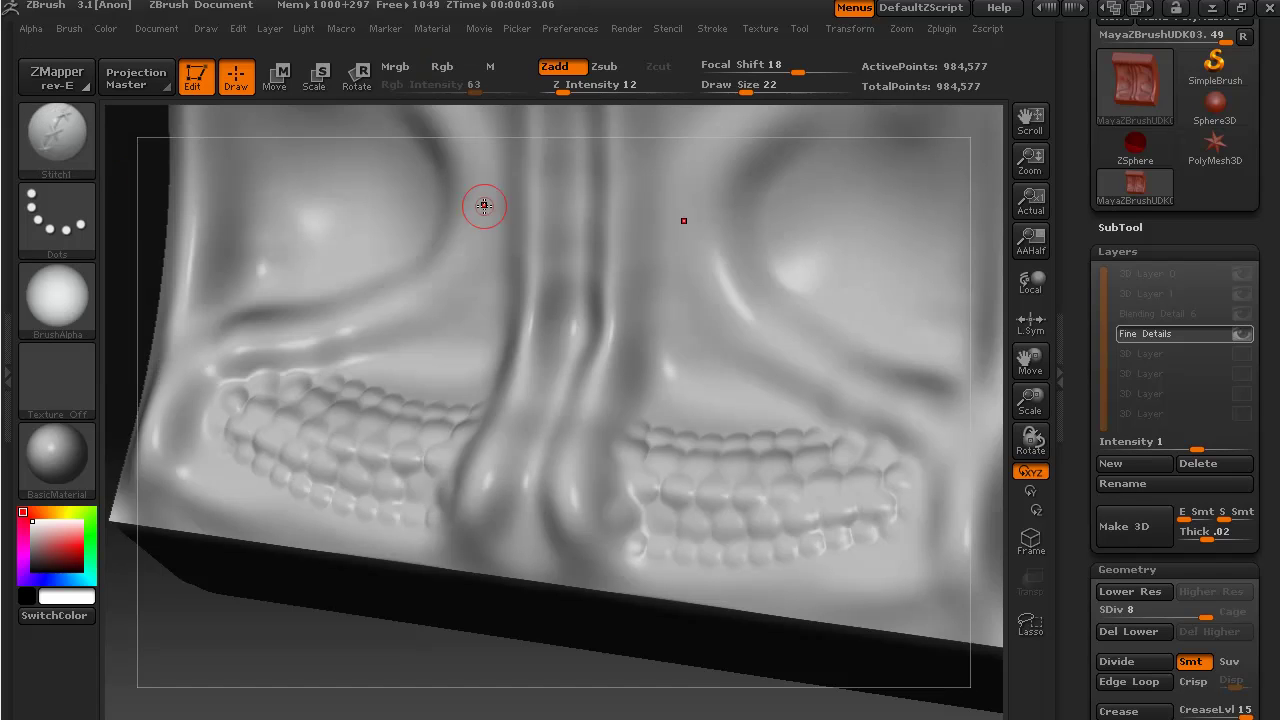
click(62, 292)
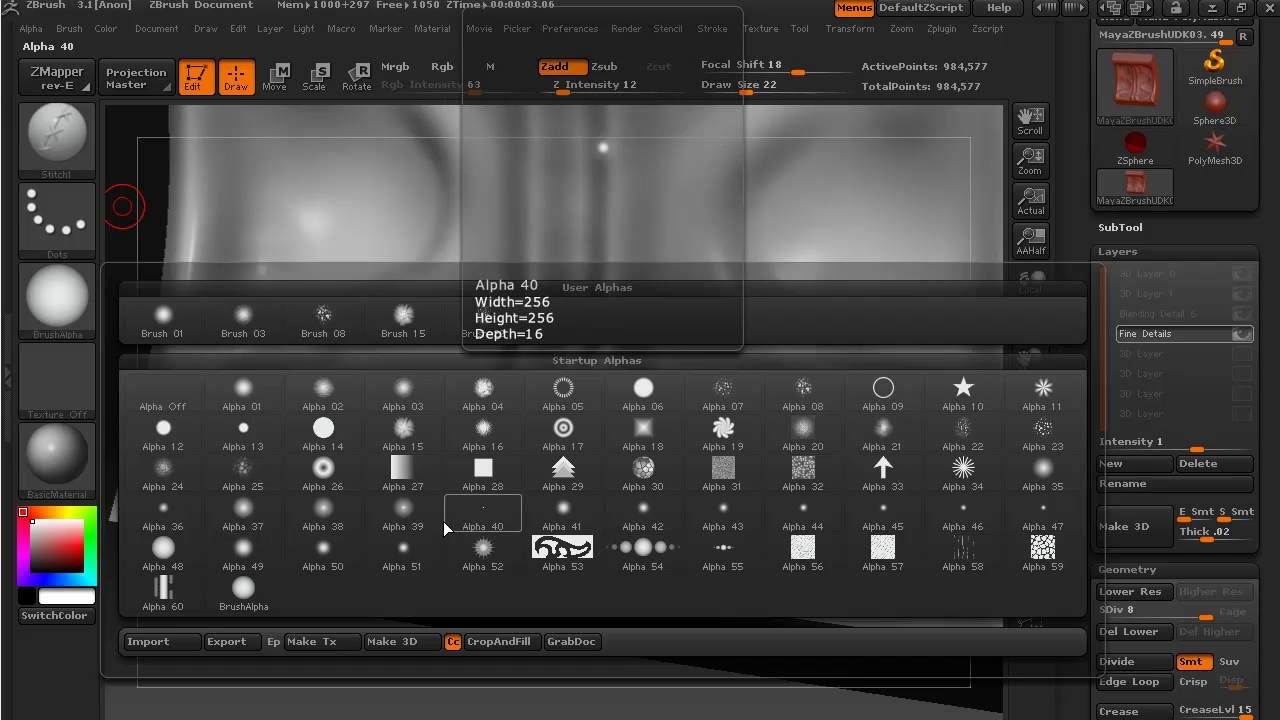
click(484, 470)
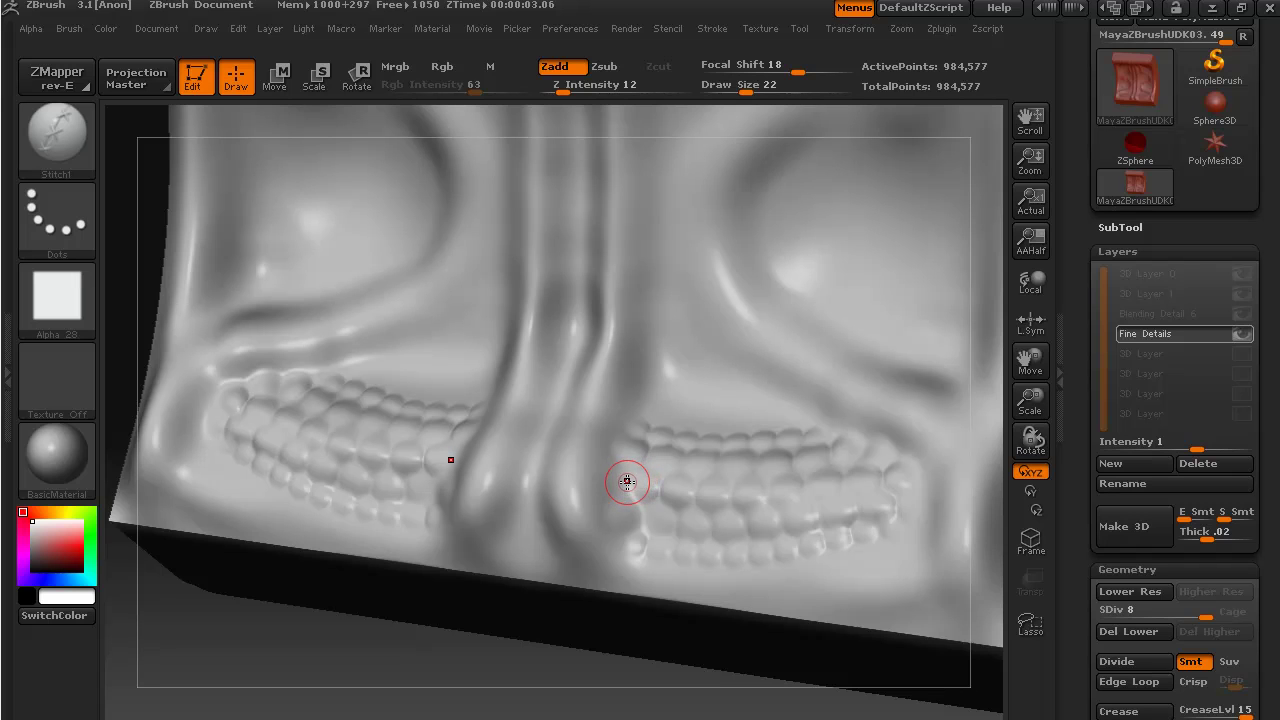
drag(668, 488, 845, 484)
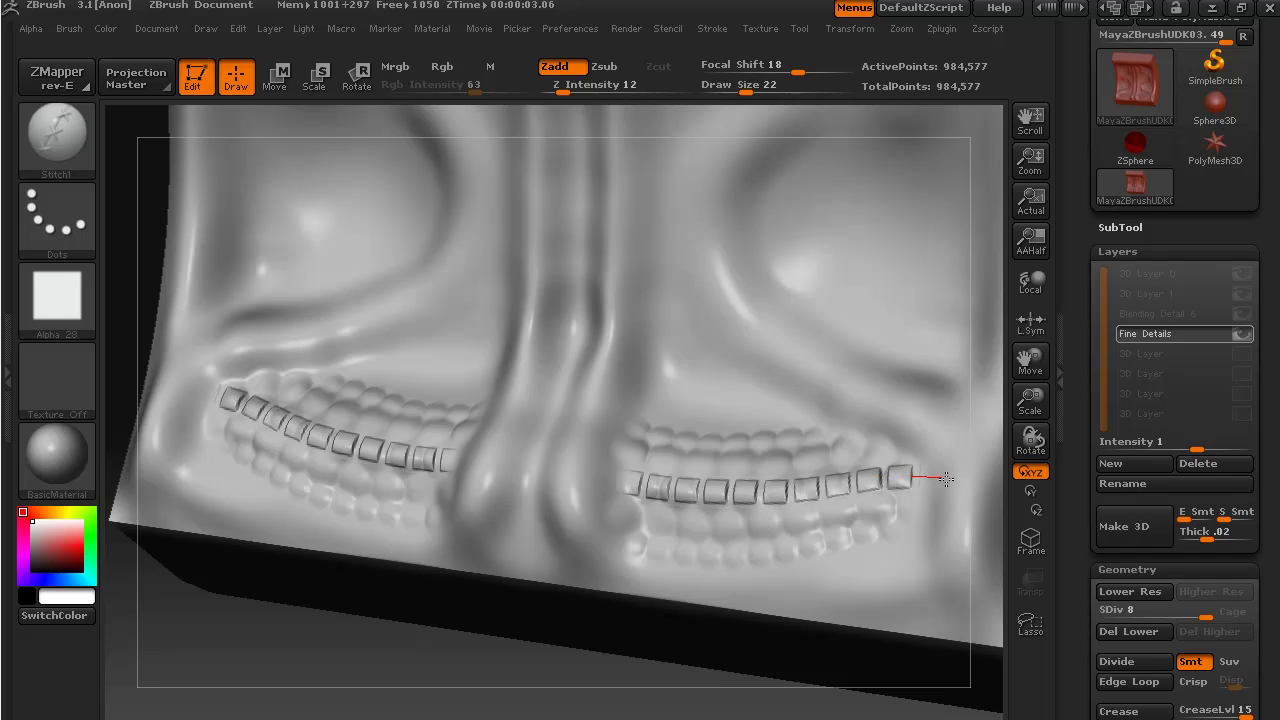
- Smooth the lower scale row and its mirror with the Smooth brush
click(62, 152)
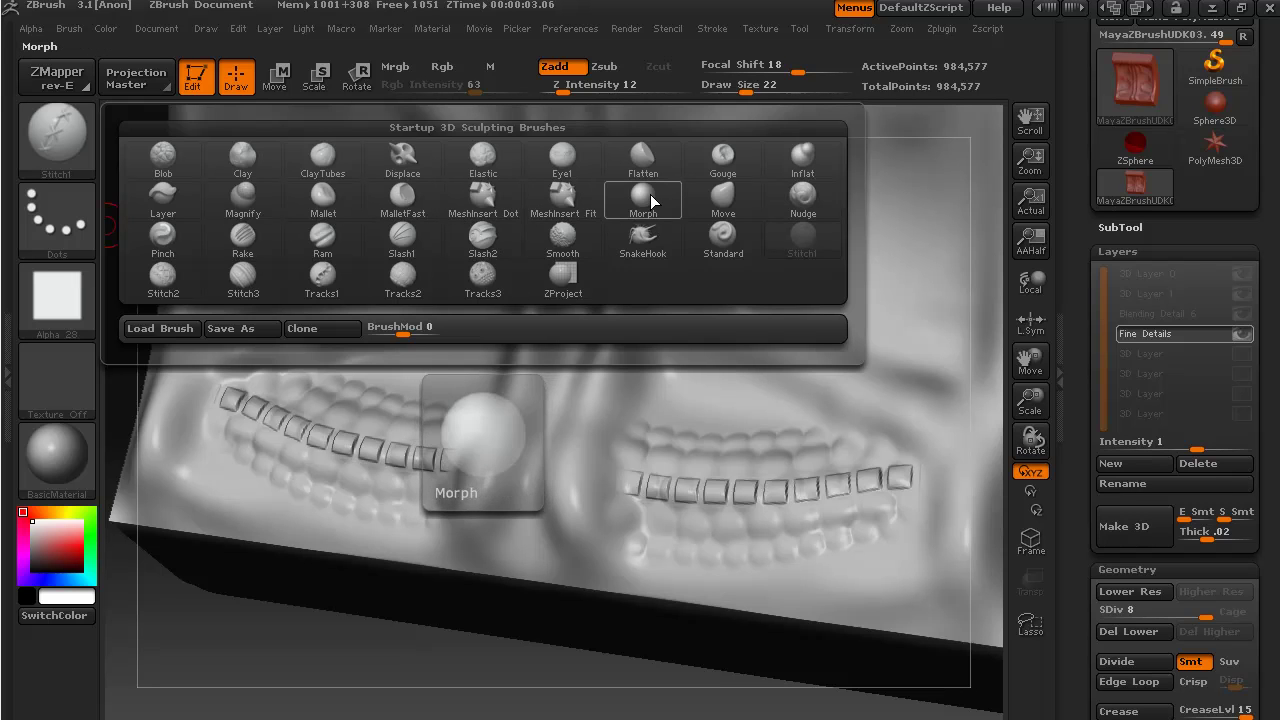
click(560, 240)
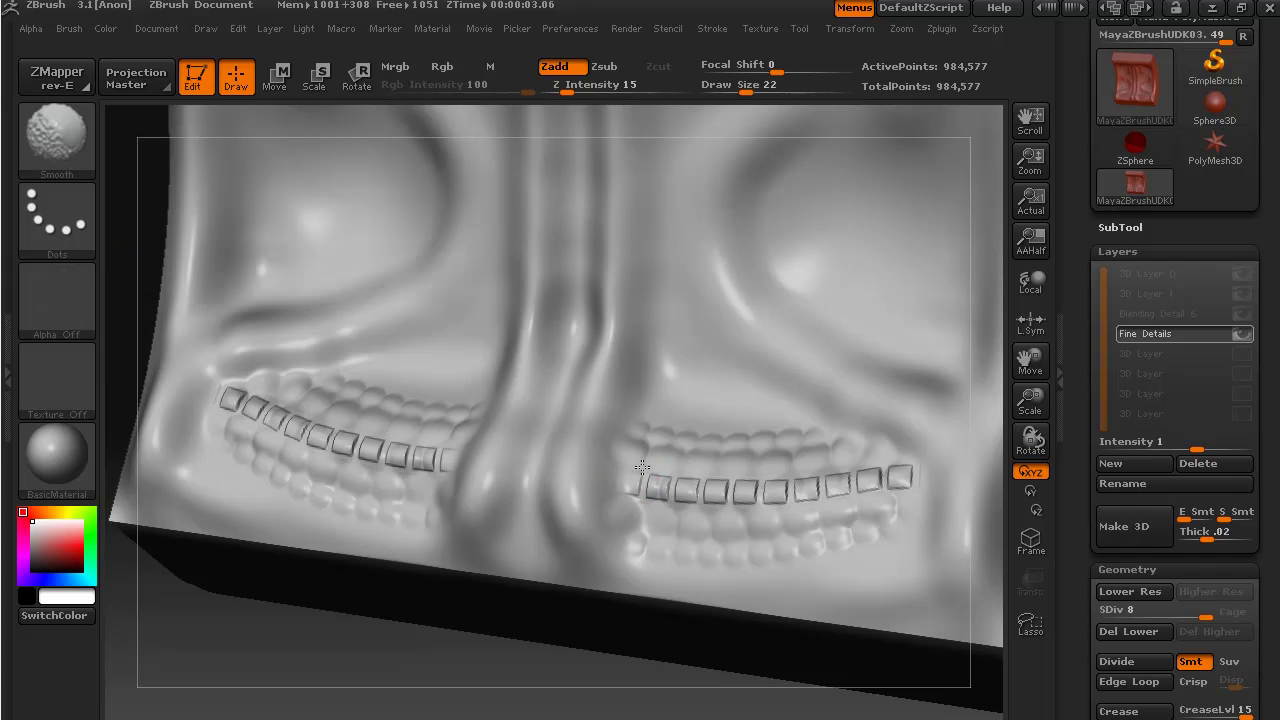
drag(688, 494, 860, 477)
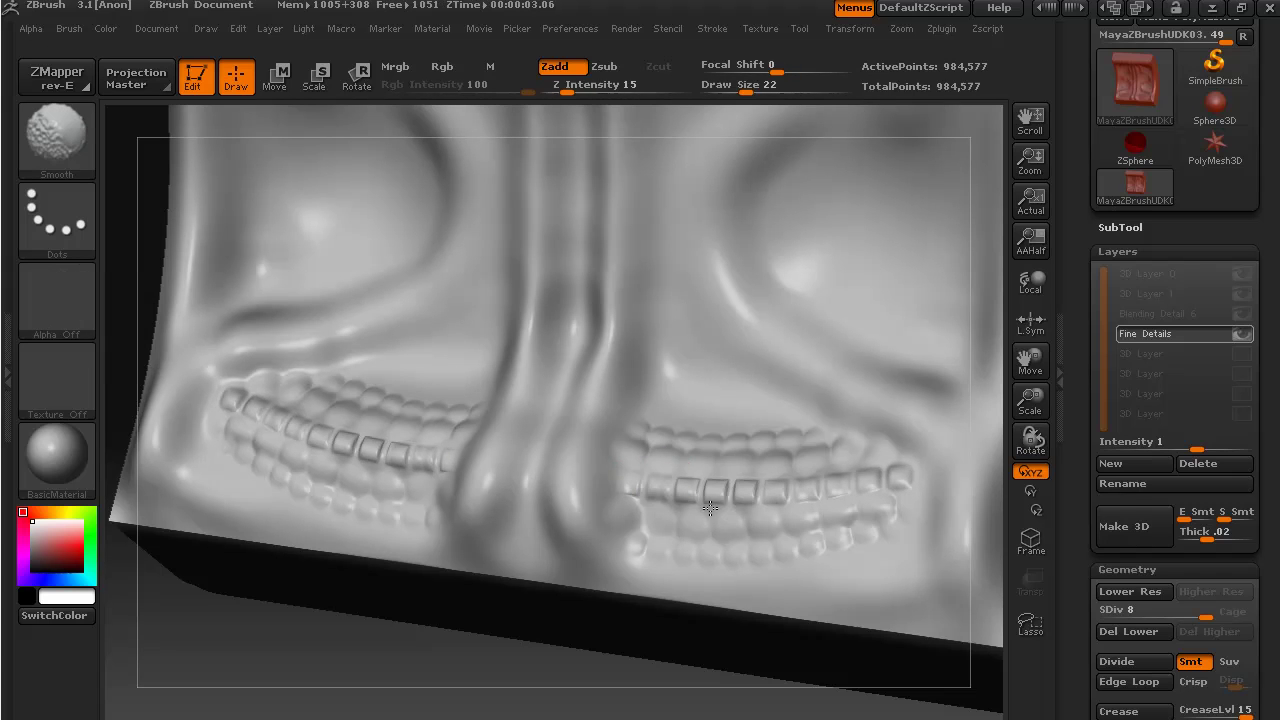